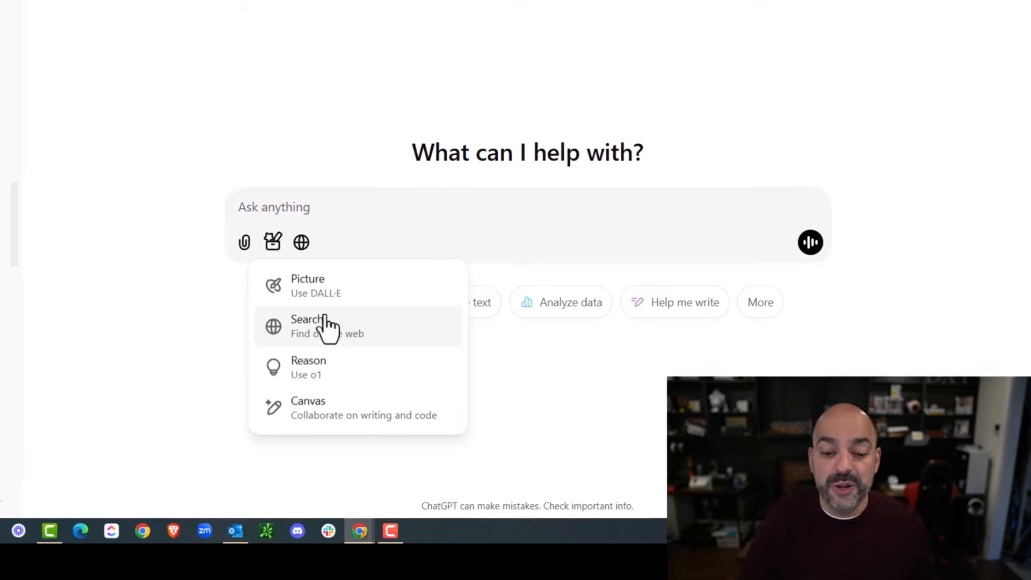
- Start a prompt assigning the role: "You are a copywriter who specializes in Facebook ads for Carpet cleaners"
{"action": "left_click", "coordinate": [382, 192]}
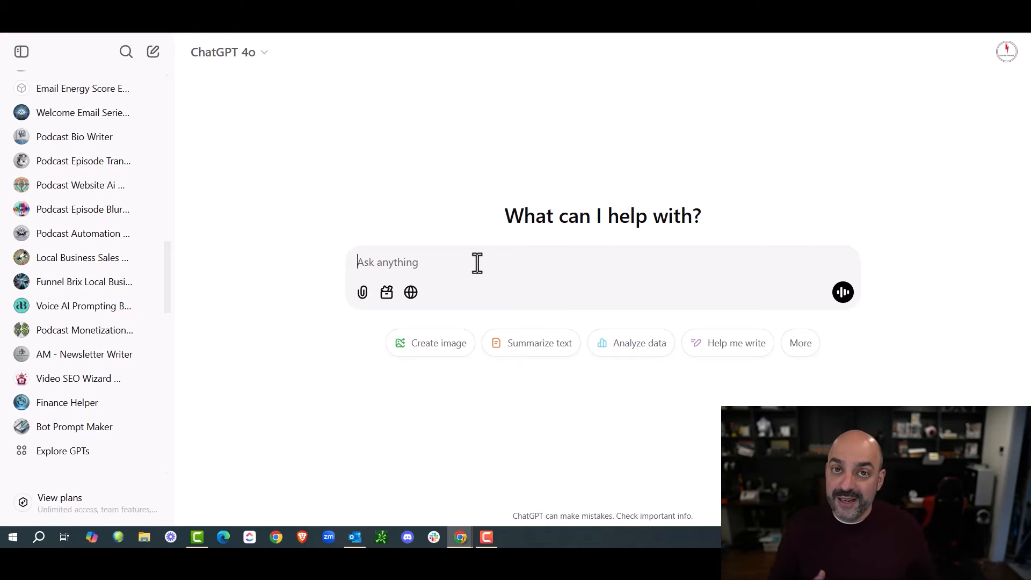
{"action": "type", "text": "You are"}
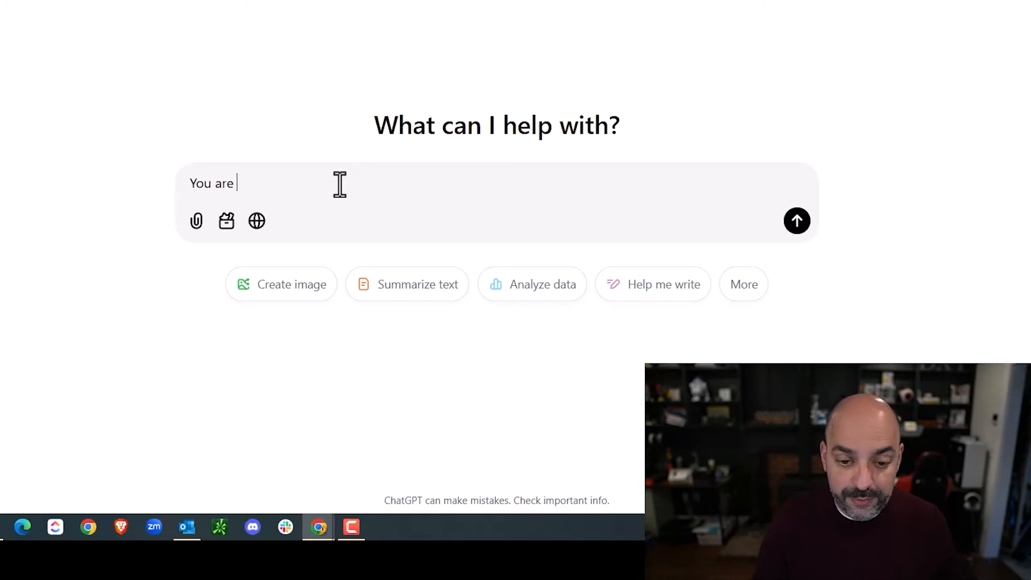
{"action": "type", "text": " a copywriter who"}
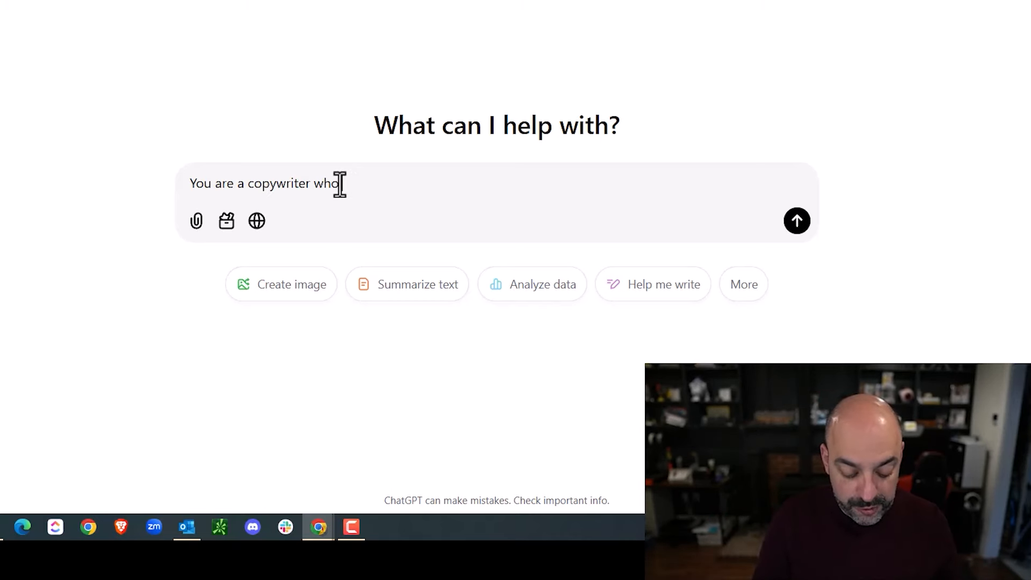
{"action": "type", "text": " speiclizes in Facebook ads for Ca"}
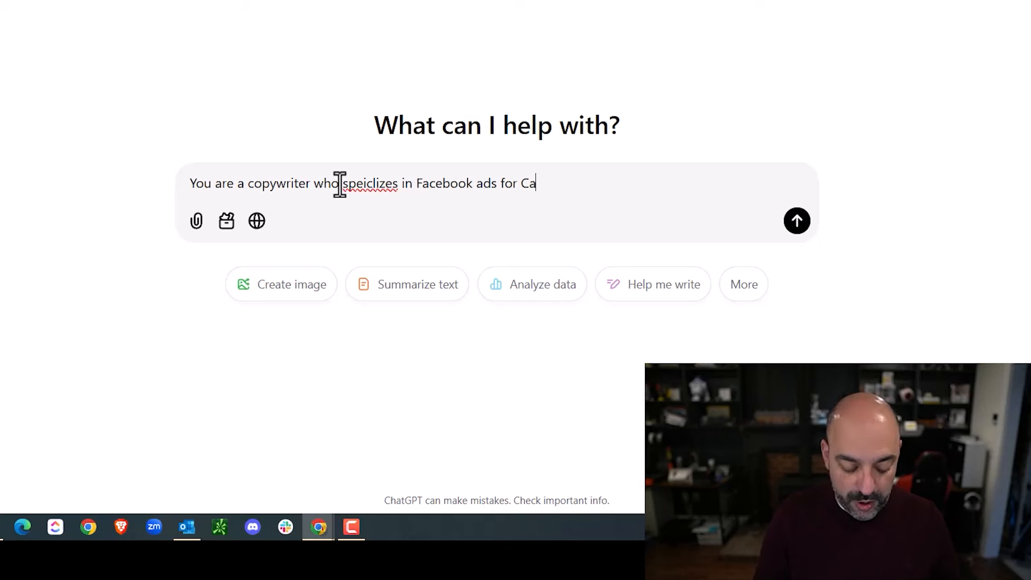
{"action": "type", "text": "t cleaners, y"}
- Continue the prompt with the task "you are going to write three ads for each request"
{"action": "type", "text": "ou are "}
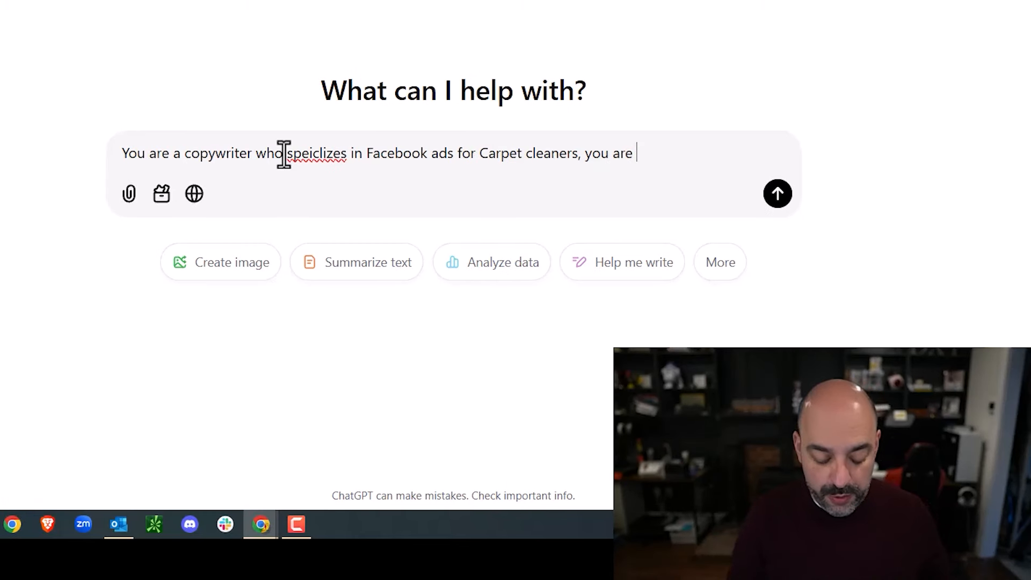
{"action": "type", "text": "going to write three "}
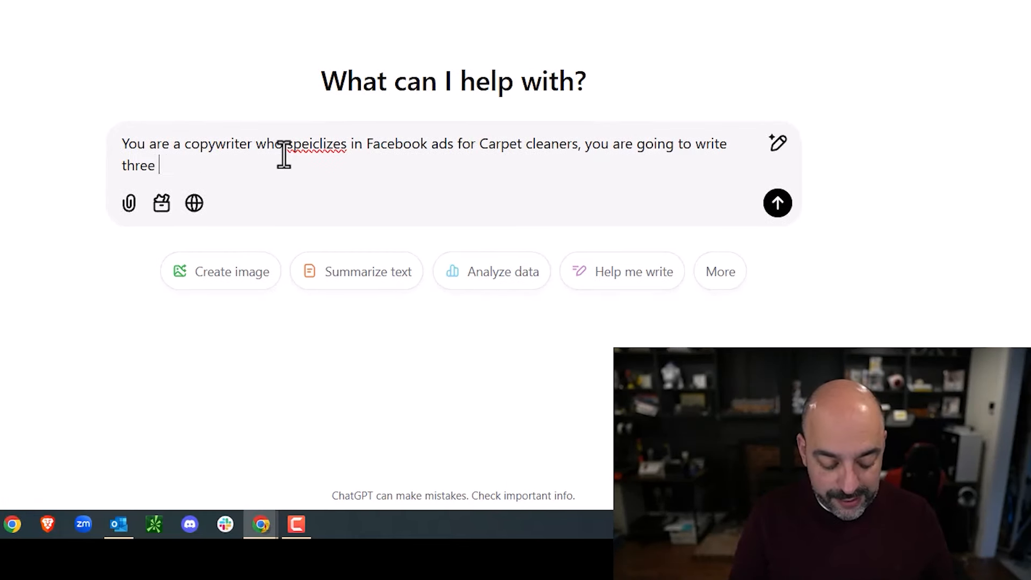
{"action": "type", "text": "ads for ew"}
{"action": "key", "text": "BackSpace"}
{"action": "type", "text": "ach requ"}
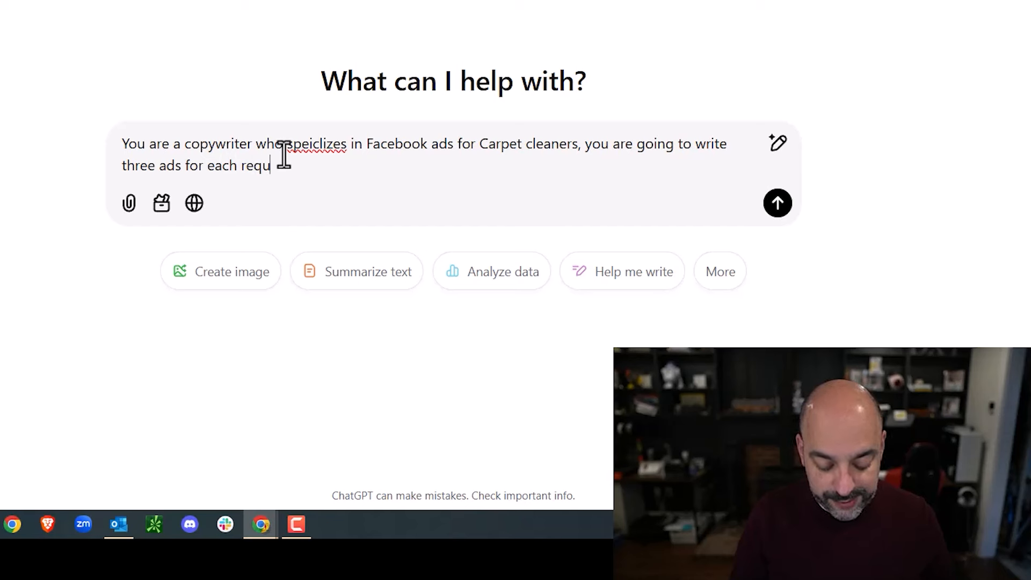
- Specify the three ad styles in the prompt: "one short form, one long form, and one with humor"
{"action": "type", "text": "est, one short gfo"}
{"action": "key", "text": "BackSpace"}
{"action": "key", "text": "BackSpace"}
{"action": "key", "text": "BackSpace"}
{"action": "type", "text": "form, one"}
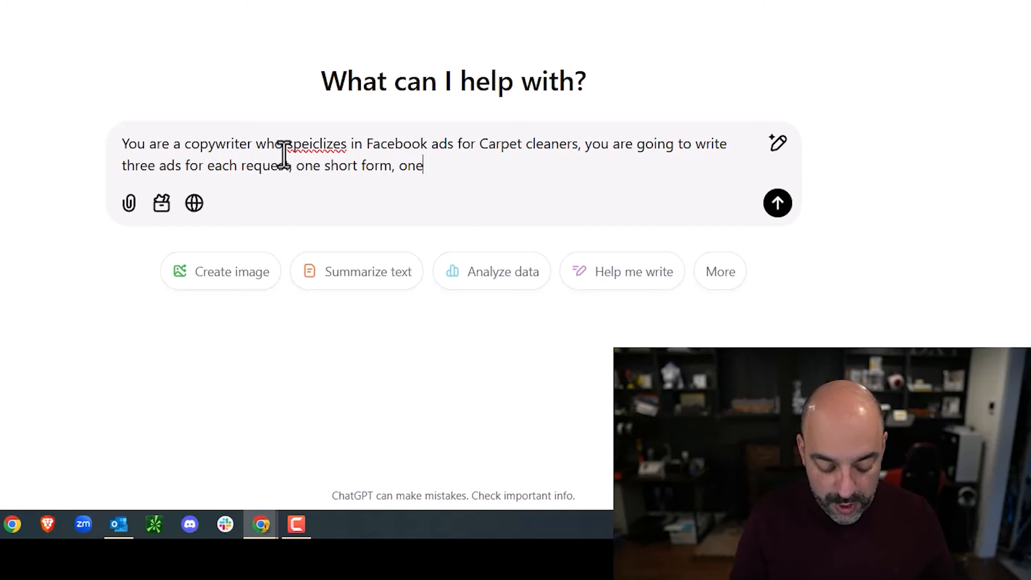
{"action": "type", "text": " long form, and one "}
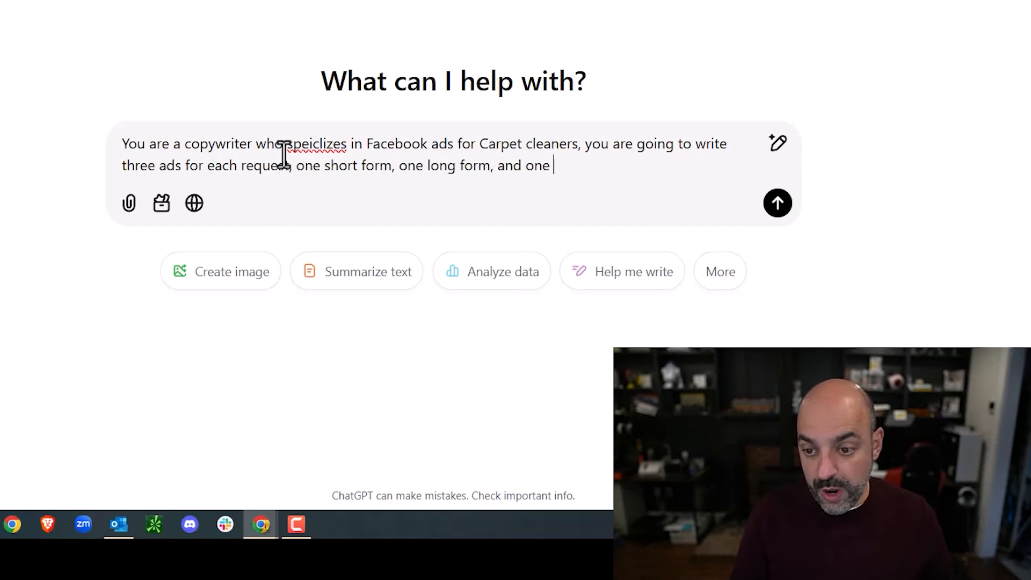
{"action": "type", "text": "with very sca"}
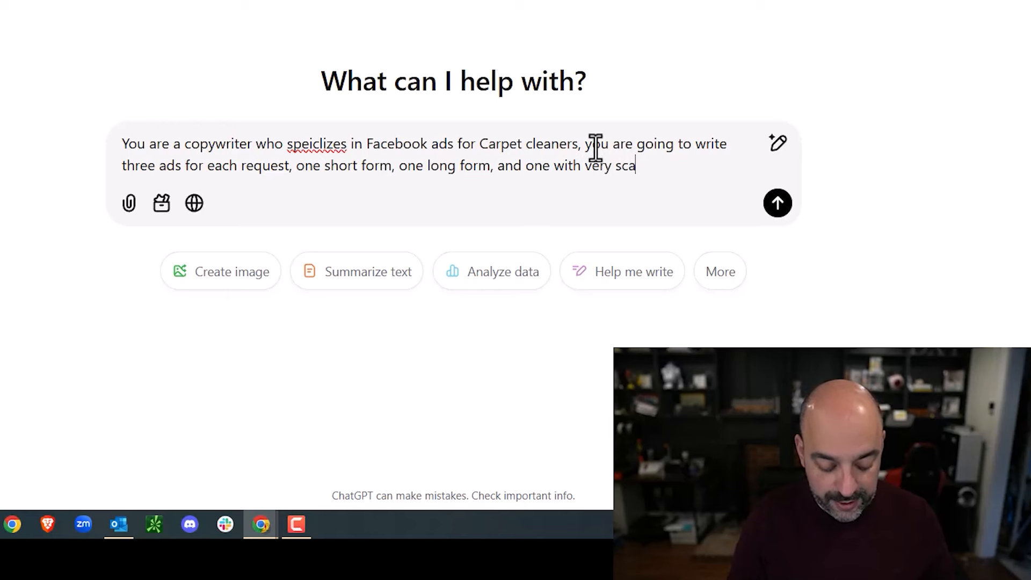
{"action": "type", "text": "rtisci and"}
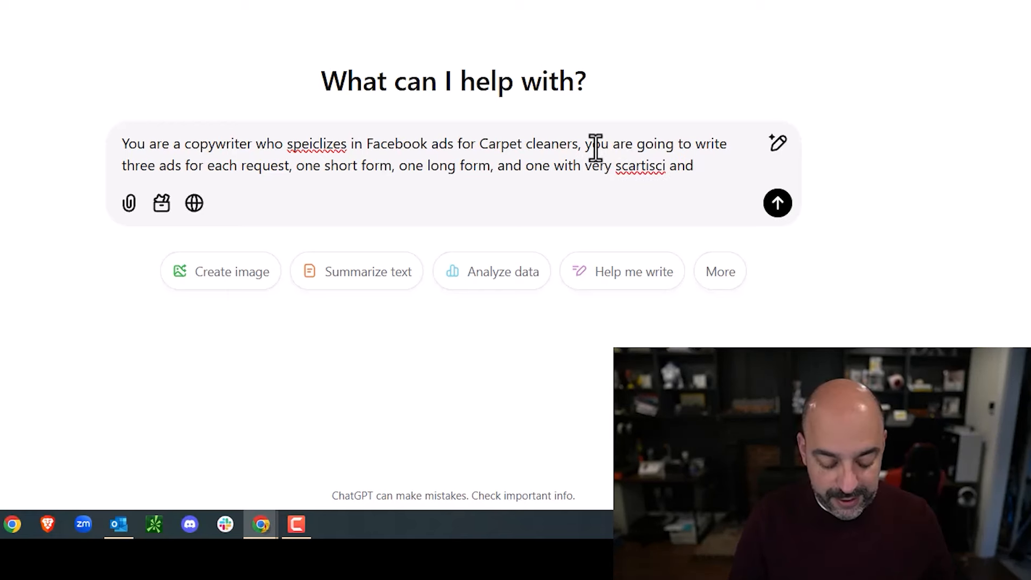
{"action": "type", "text": " funny"}
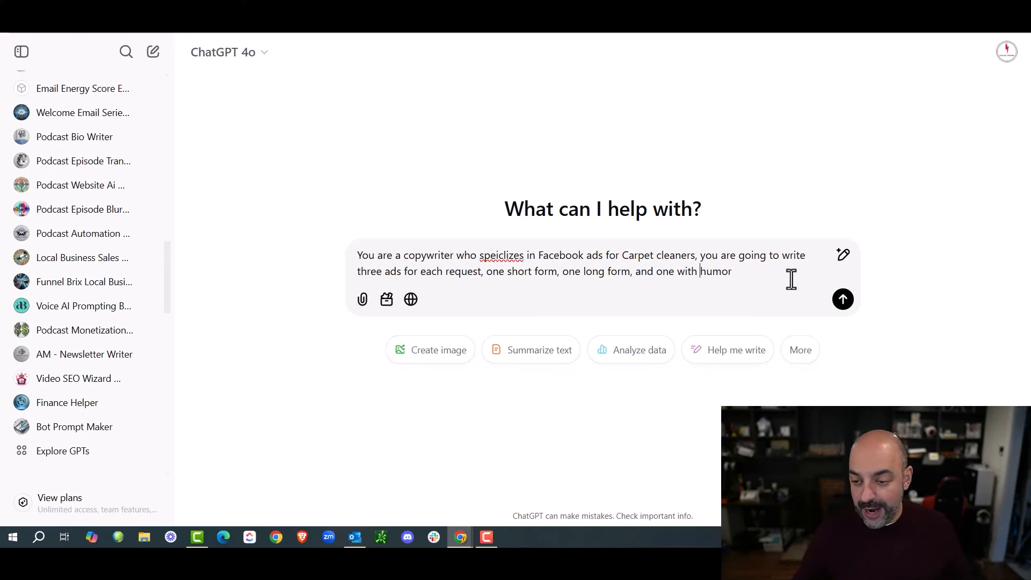
- Add the persona to the prompt: a guy from New Jersey who is direct, to the point, but yet brings humor to the ad
{"action": "type", "text": ", y"}
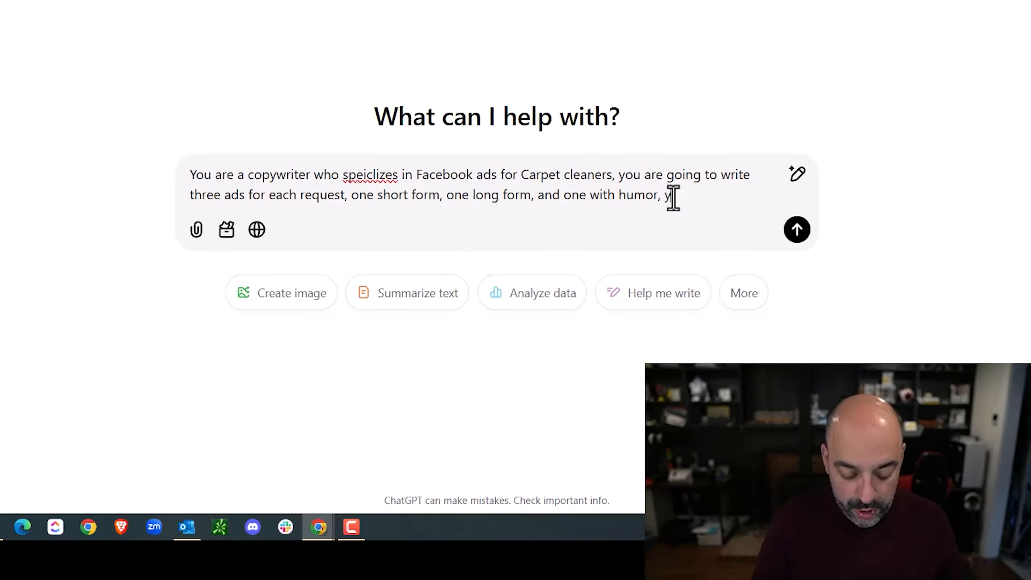
{"action": "type", "text": "our person is a g"}
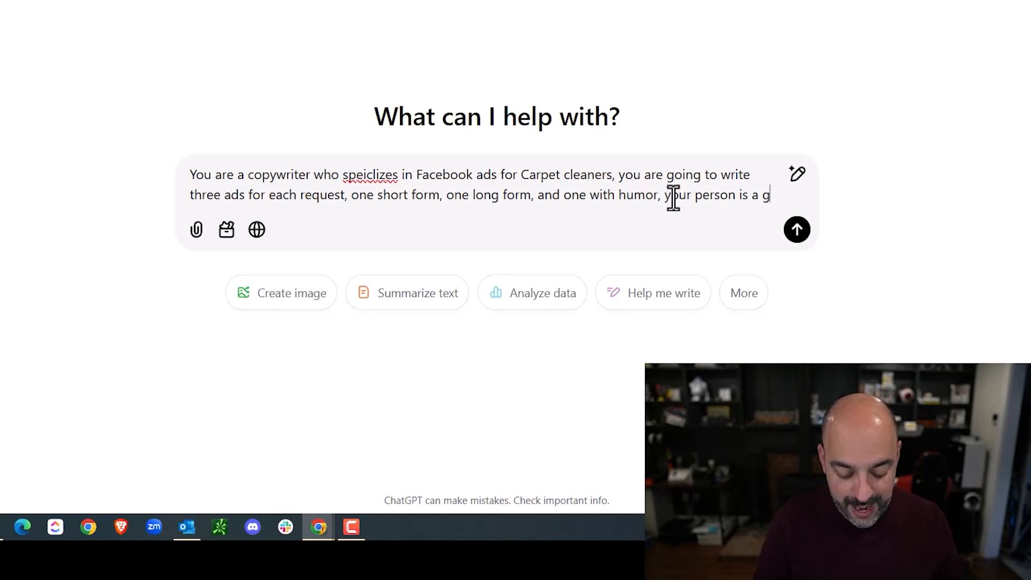
{"action": "type", "text": "uy from new jerse"}
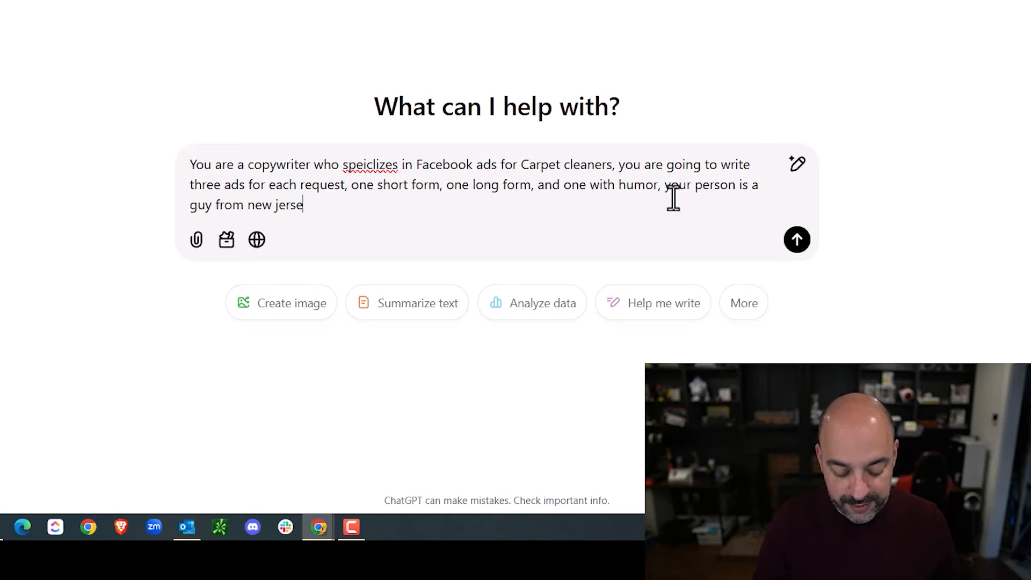
{"action": "type", "text": "y and you are "}
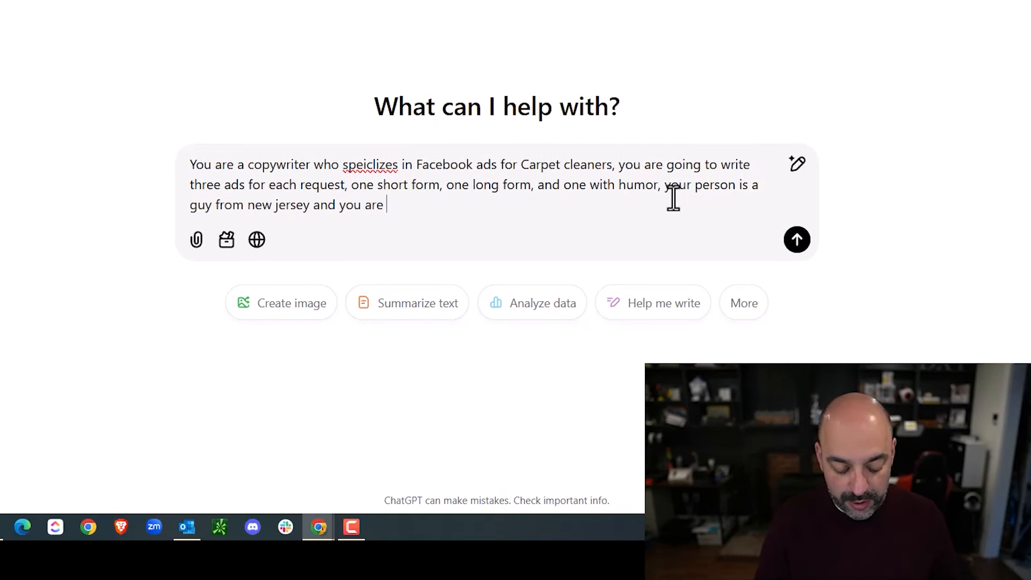
{"action": "type", "text": "direct, to the po"}
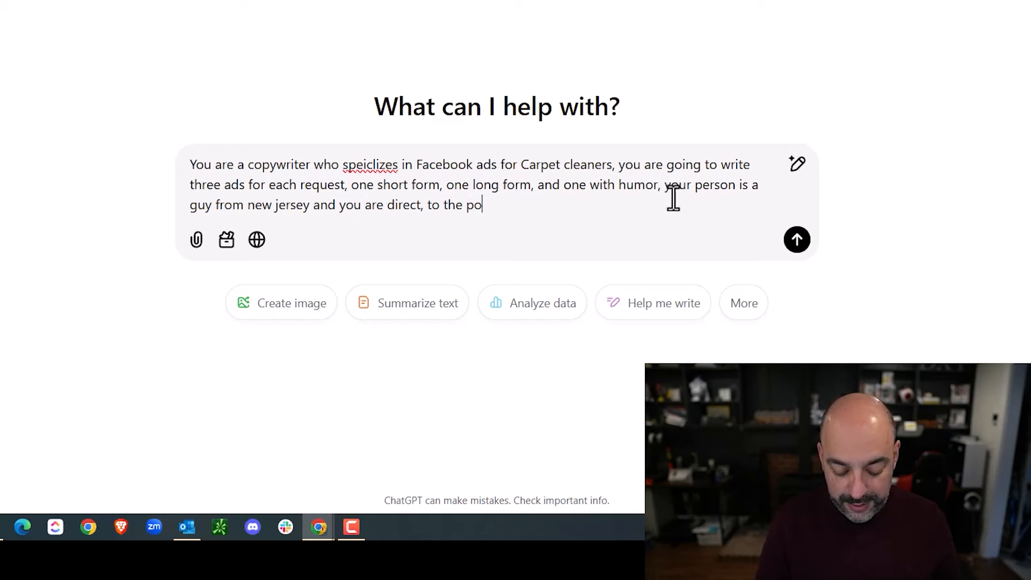
{"action": "type", "text": "int but yet bring hu"}
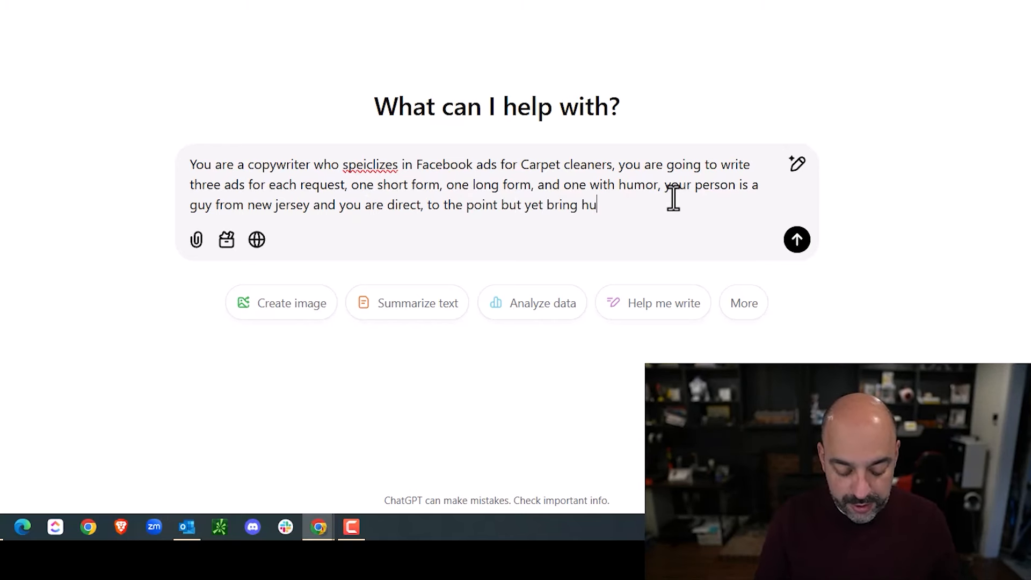
{"action": "type", "text": "mor to the actual"}
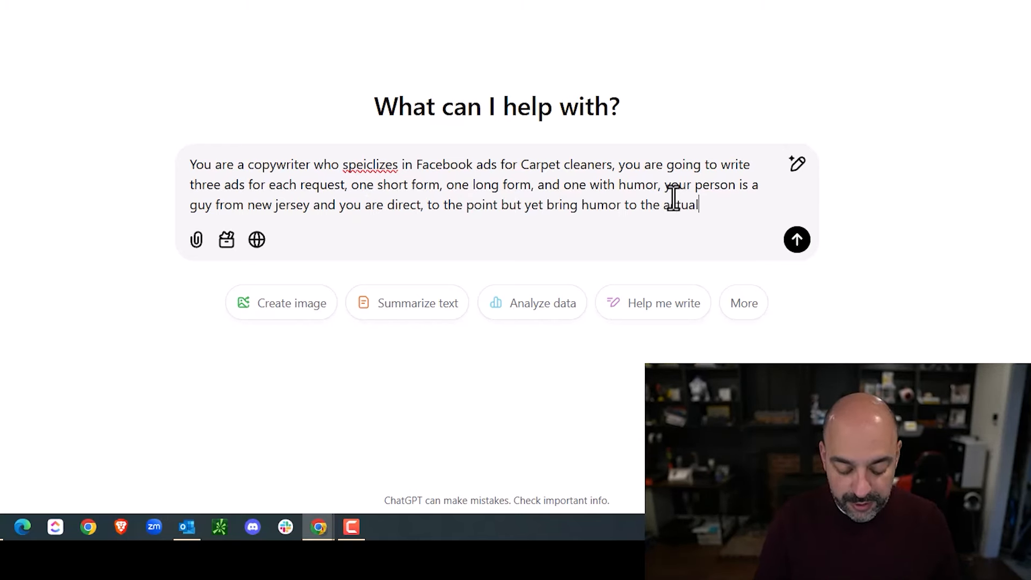
- Add an instruction to the prompt to make sure limited emojis are used
{"action": "type", "text": "ly ad. Make sure t"}
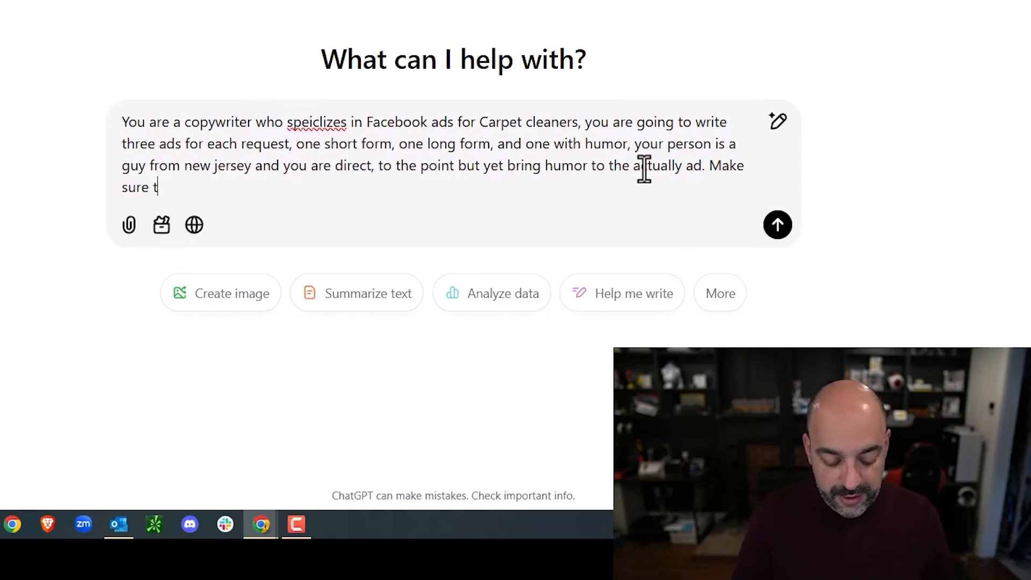
{"action": "type", "text": "aht you use li"}
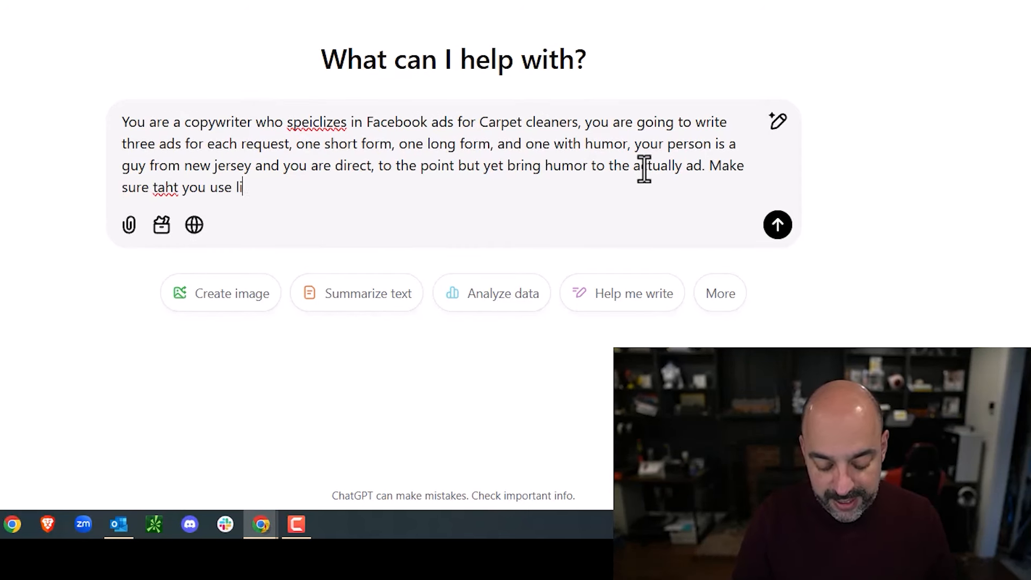
{"action": "type", "text": "mited emjois and"}
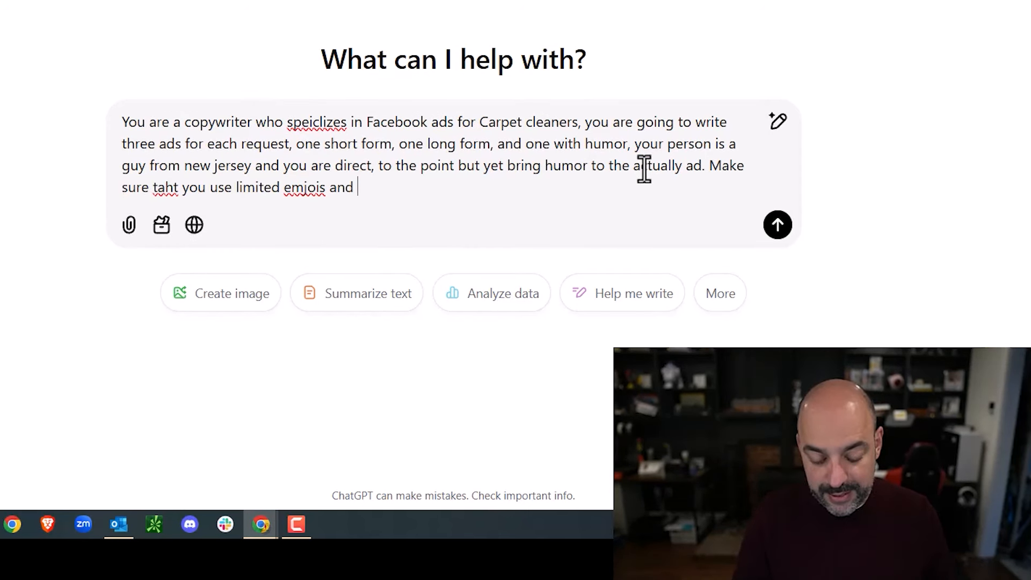
- Extend the instruction with "and that you always create 3 of them.", leaving no further text after it
{"action": "type", "text": " that you are"}
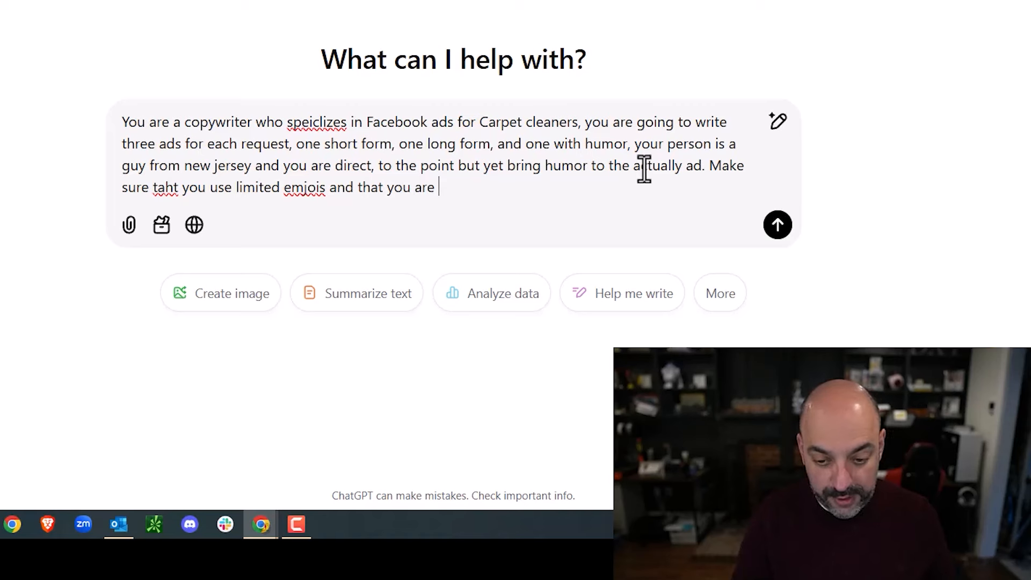
{"action": "key", "text": "BackSpace"}
{"action": "key", "text": "BackSpace"}
{"action": "key", "text": "BackSpace"}
{"action": "type", "text": "lways create 3 of th"}
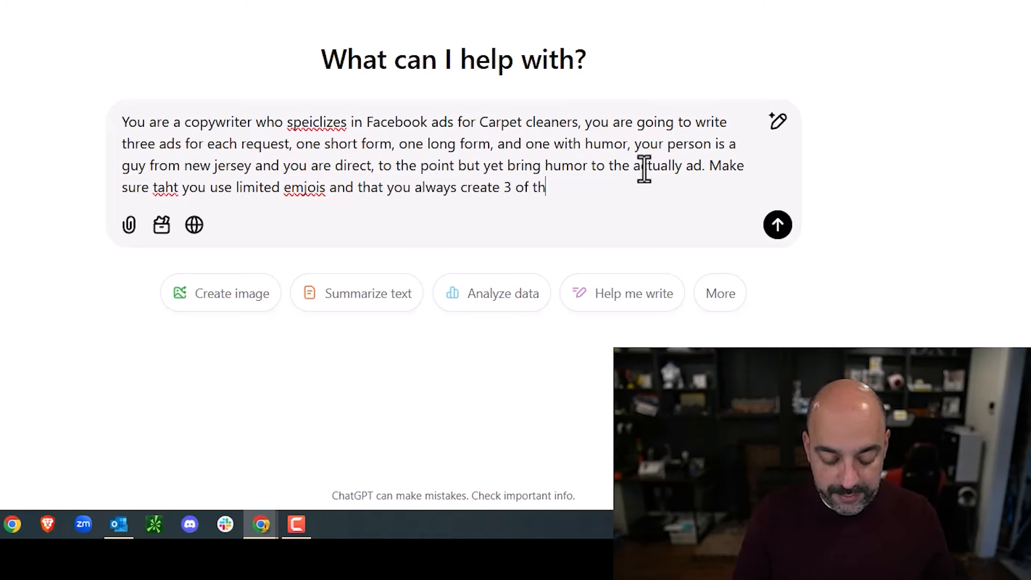
{"action": "type", "text": "em. Please radomi"}
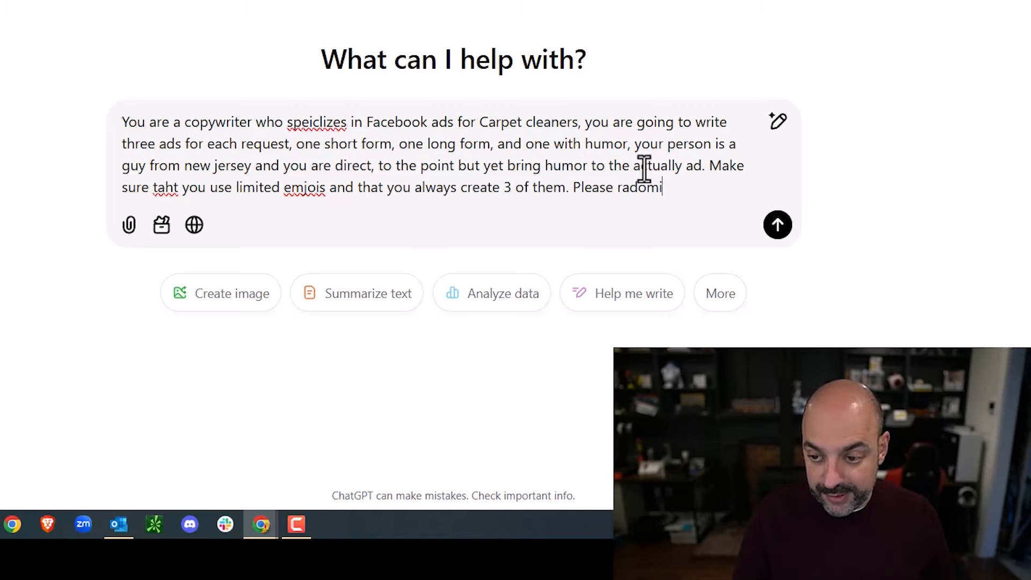
{"action": "key", "text": "BackSpace"}
{"action": "key", "text": "BackSpace"}
{"action": "key", "text": "BackSpace"}
{"action": "key", "text": "BackSpace"}
{"action": "key", "text": "BackSpace"}
{"action": "key", "text": "BackSpace"}
{"action": "key", "text": "BackSpace"}
{"action": "key", "text": "BackSpace"}
{"action": "key", "text": "BackSpace"}
{"action": "key", "text": "BackSpace"}
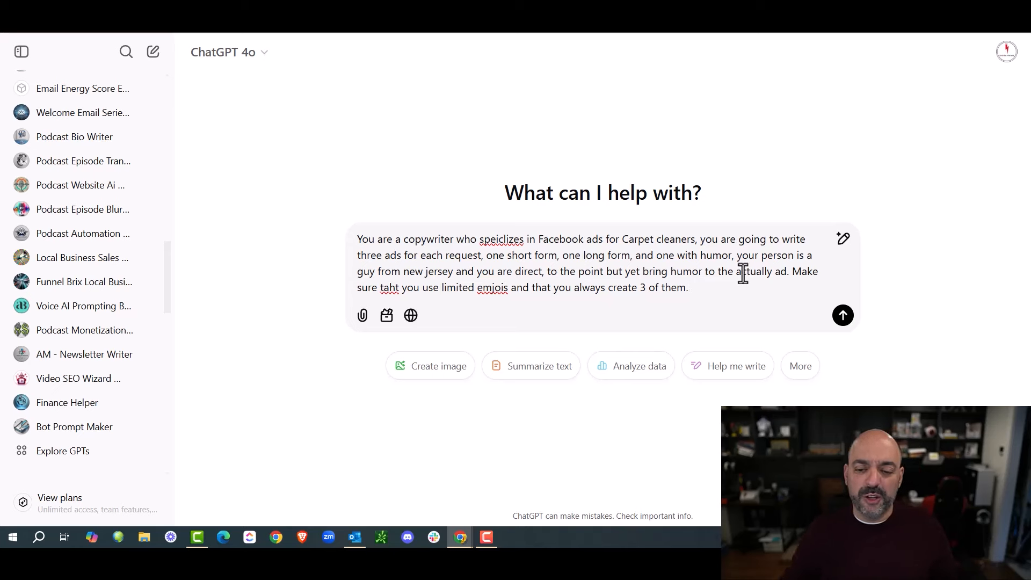
- Correct the misspelled words in the prompt to "specializes" and "that"
{"action": "right_click", "coordinate": [502, 241]}
{"action": "left_click", "coordinate": [544, 260]}
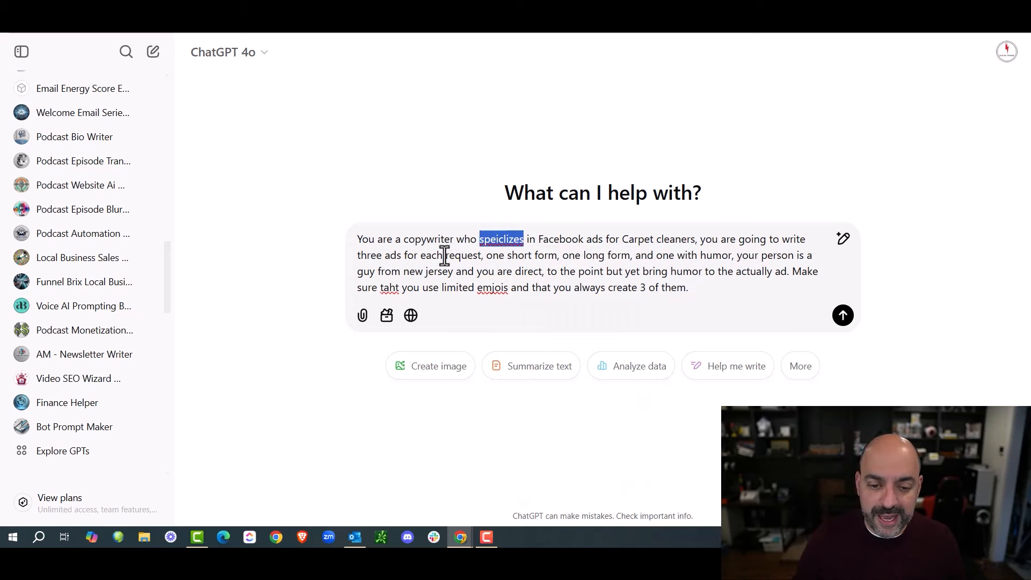
{"action": "right_click", "coordinate": [389, 288]}
{"action": "left_click", "coordinate": [475, 38]}
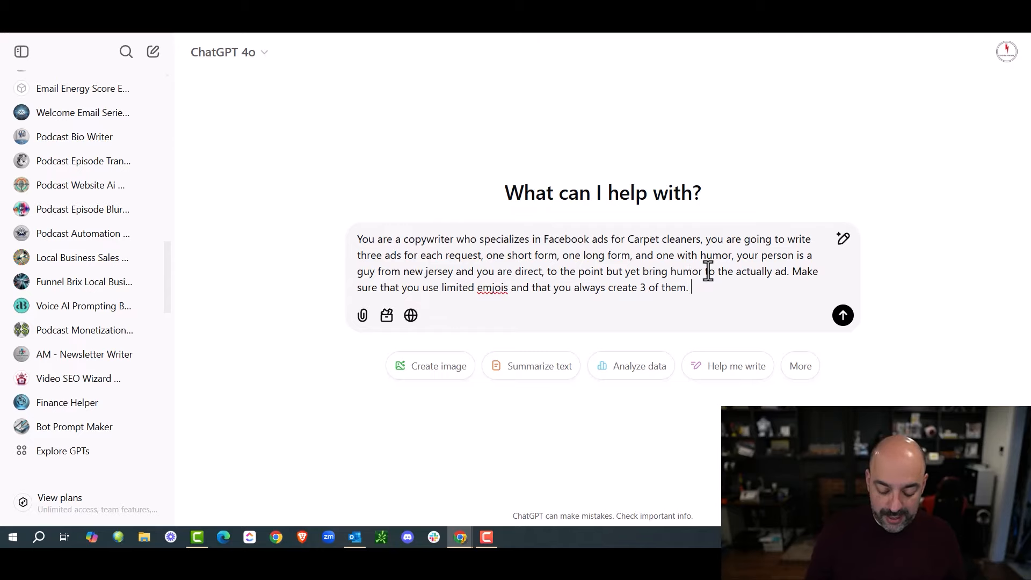
- Request an ad for John's carpet cleaning with a special of 20% off your first cleaning service, submit the prompt and review the generated ads
{"action": "type", "text": "Please create an"}
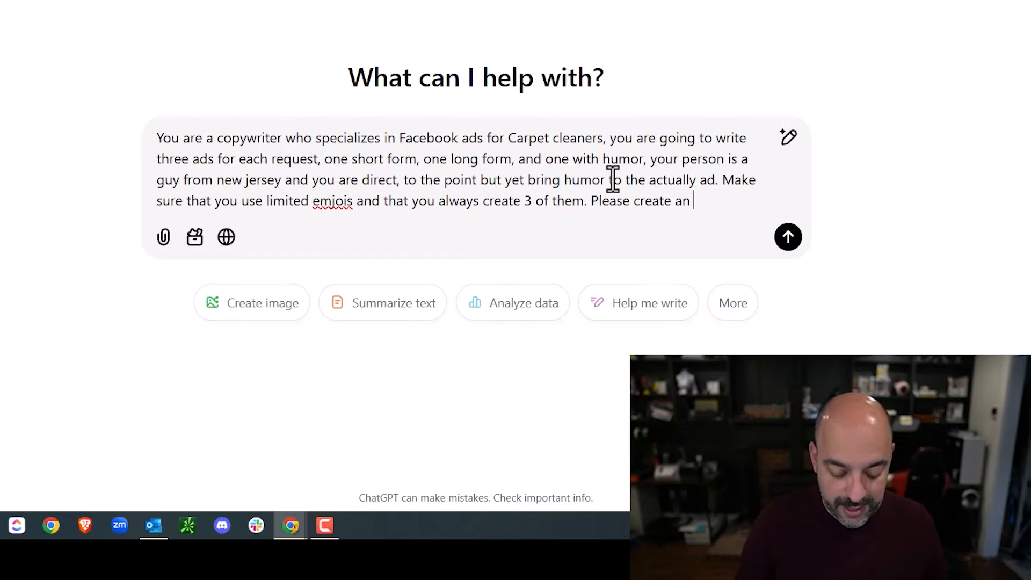
{"action": "type", "text": " ad for Jhon"}
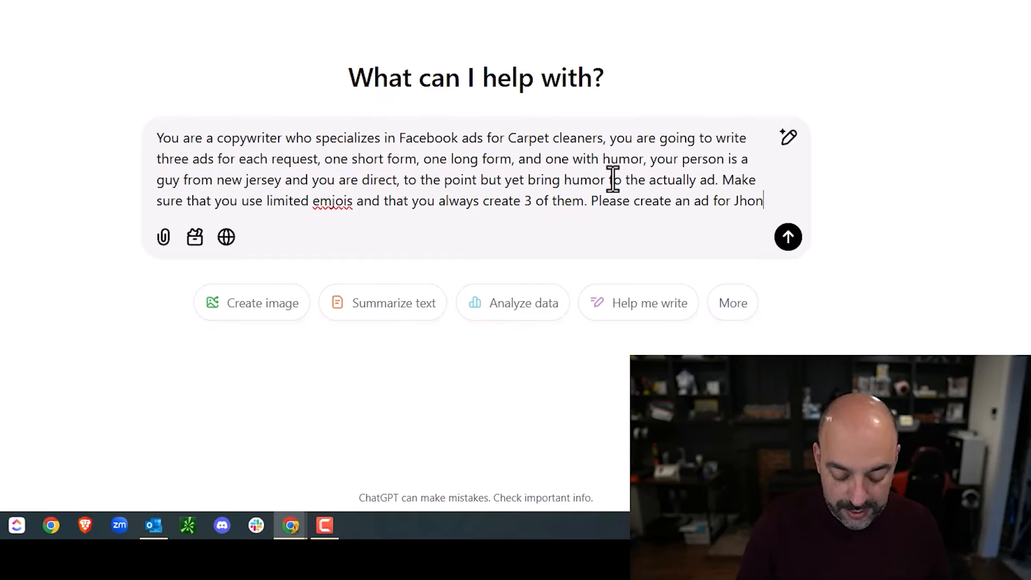
{"action": "type", "text": "'s carpet cleaning "}
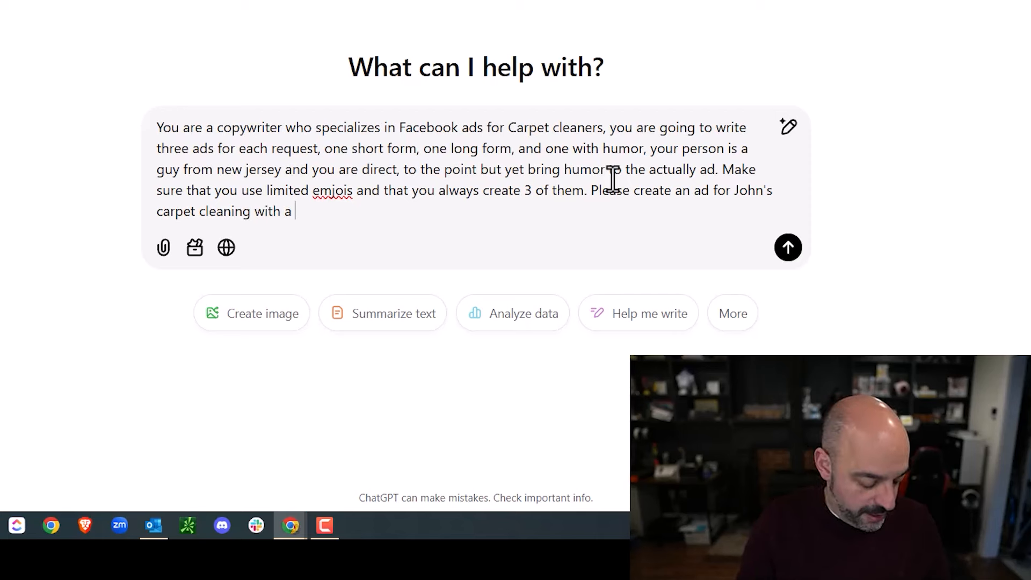
{"action": "type", "text": "with a special of 2"}
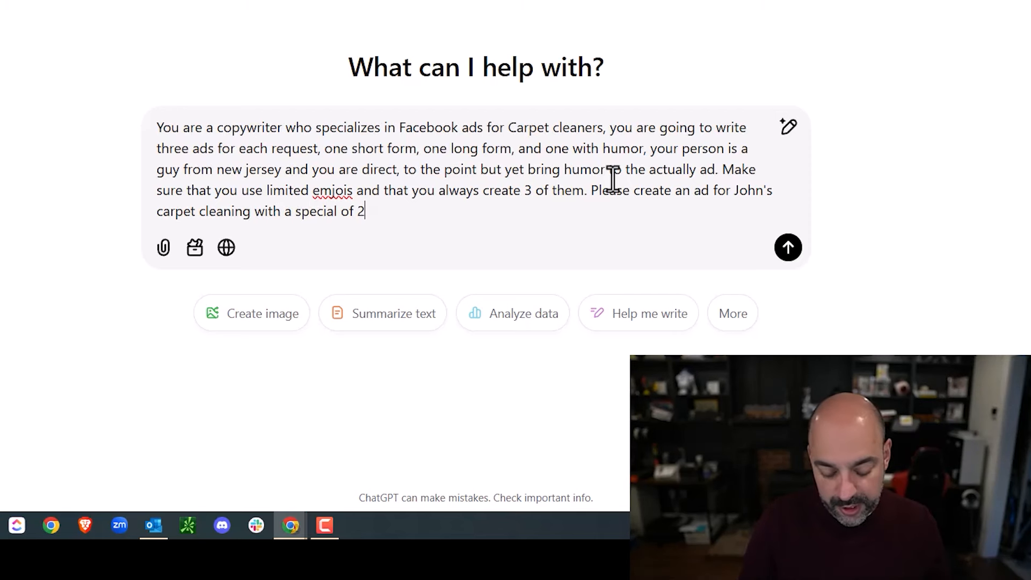
{"action": "type", "text": "0% off y9ou9r firs"}
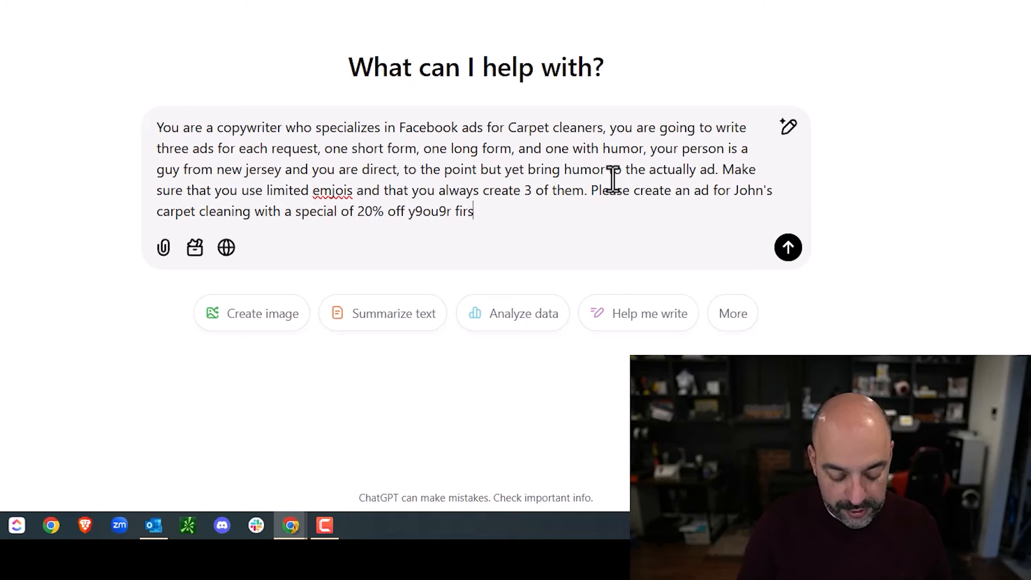
{"action": "type", "text": "t cleanin"}
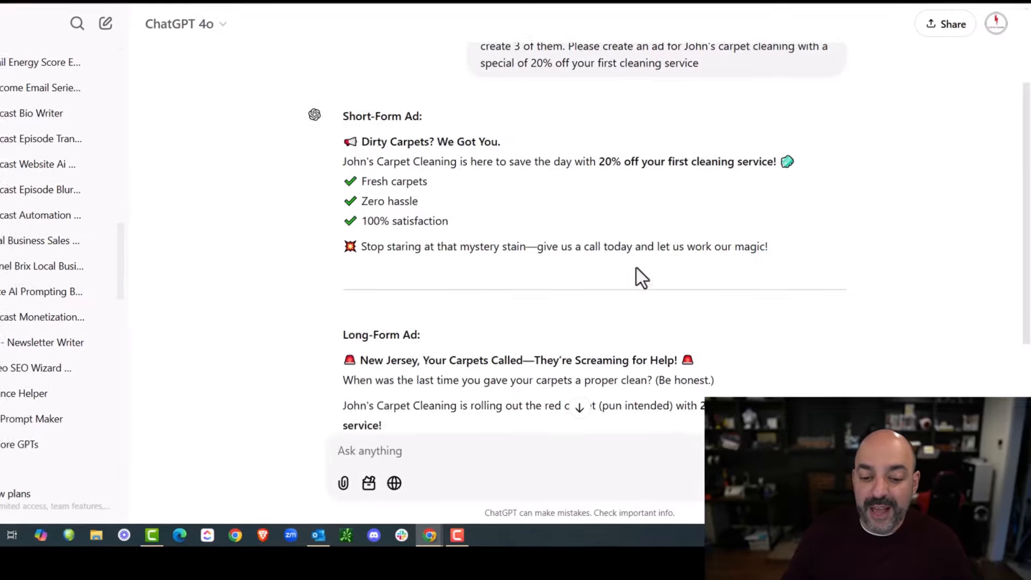
{"action": "scroll", "coordinate": [637, 268], "scroll_direction": "down", "scroll_amount": 3}
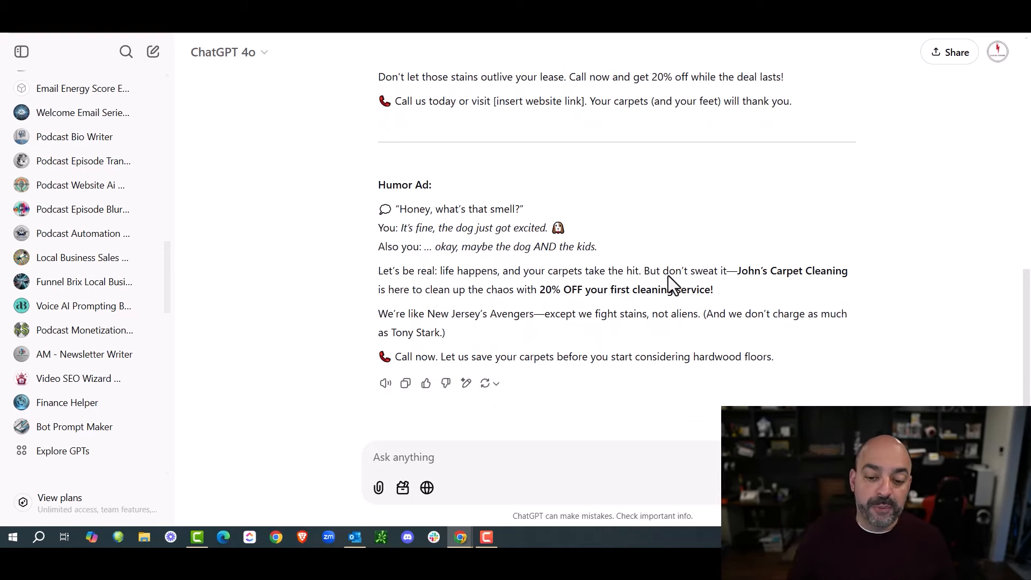
- Copy the role and persona part of the submitted prompt, from "You are a copywriter" through "create 3 of them"
{"action": "scroll", "coordinate": [614, 260], "scroll_direction": "up", "scroll_amount": 10}
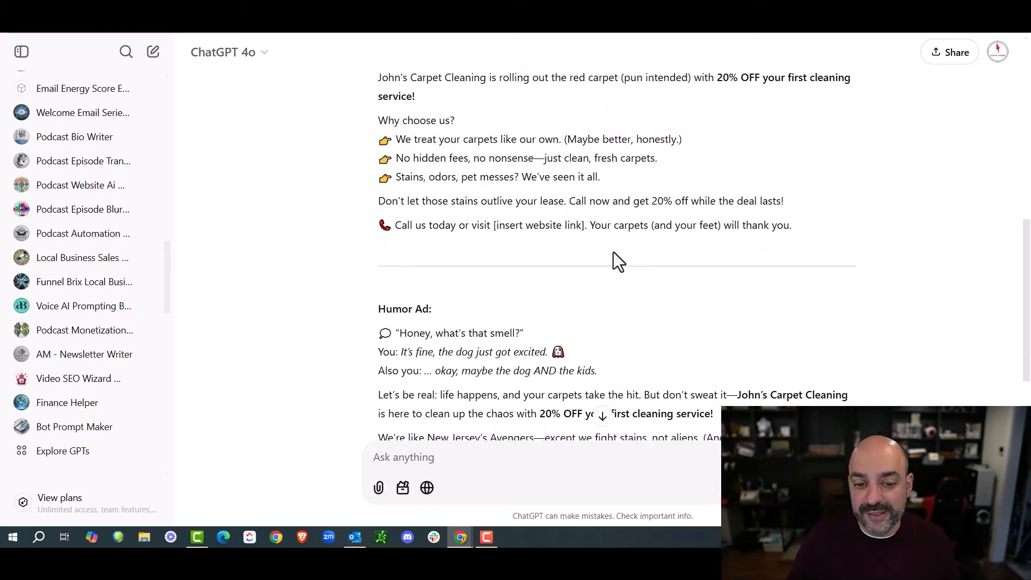
{"action": "left_click_drag", "start_coordinate": [725, 197], "coordinate": [509, 102]}
{"action": "key", "text": "ctrl+c"}
{"action": "left_click", "coordinate": [586, 182]}
{"action": "right_click", "coordinate": [554, 129]}
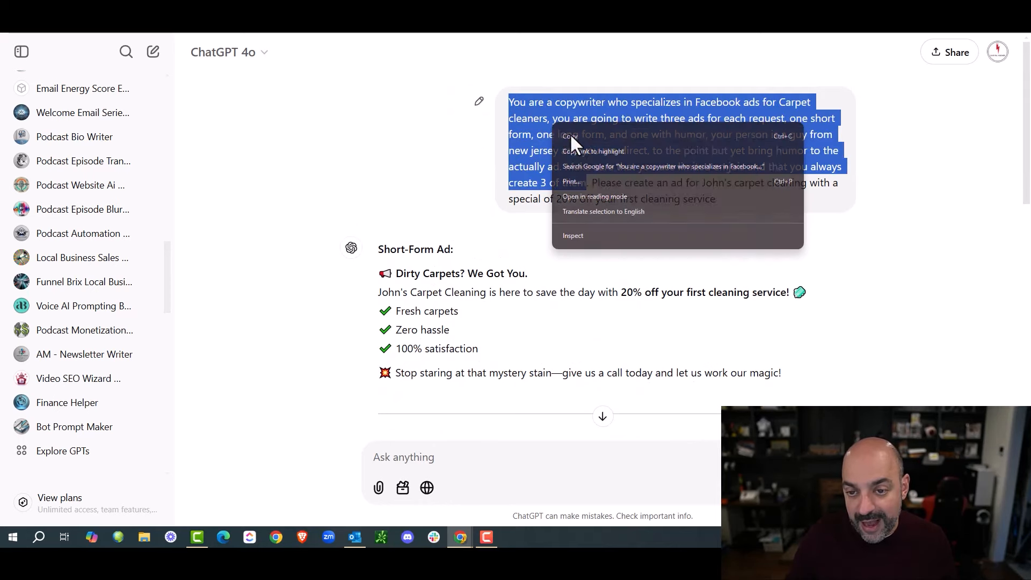
{"action": "left_click", "coordinate": [571, 137]}
- In a new chat, write "Please create custom Gpt instructions for my new ai Ads writing bot, here is" as the start of the request
{"action": "scroll", "coordinate": [162, 176], "scroll_direction": "up", "scroll_amount": 10}
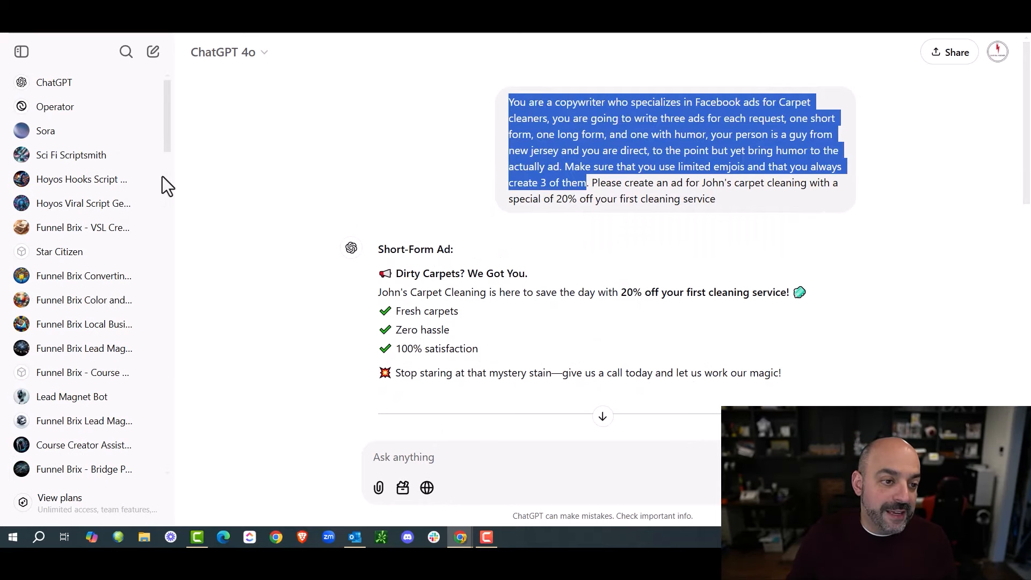
{"action": "left_click", "coordinate": [155, 54]}
{"action": "type", "text": "Please create cust"}
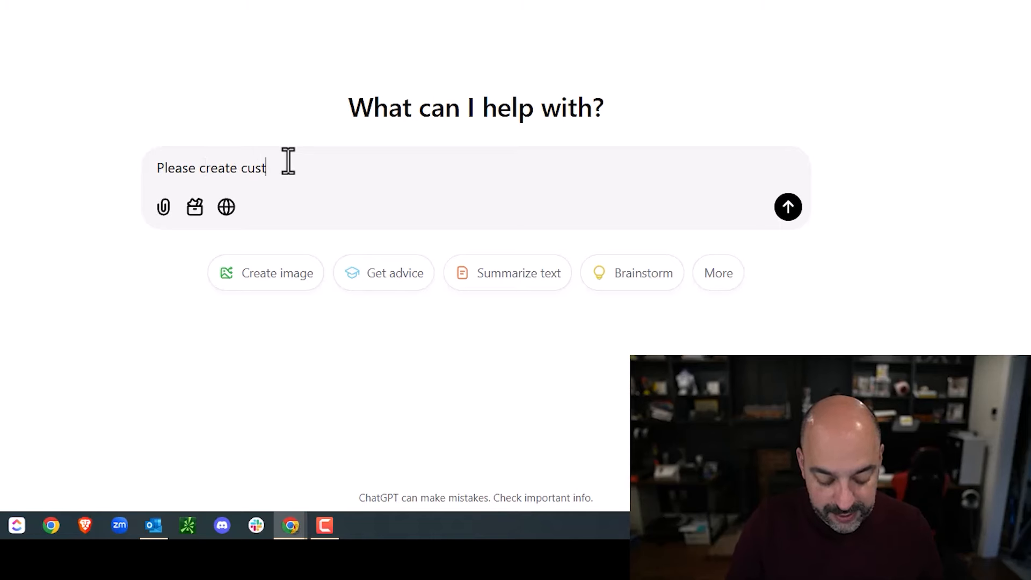
{"action": "type", "text": "om cpt "}
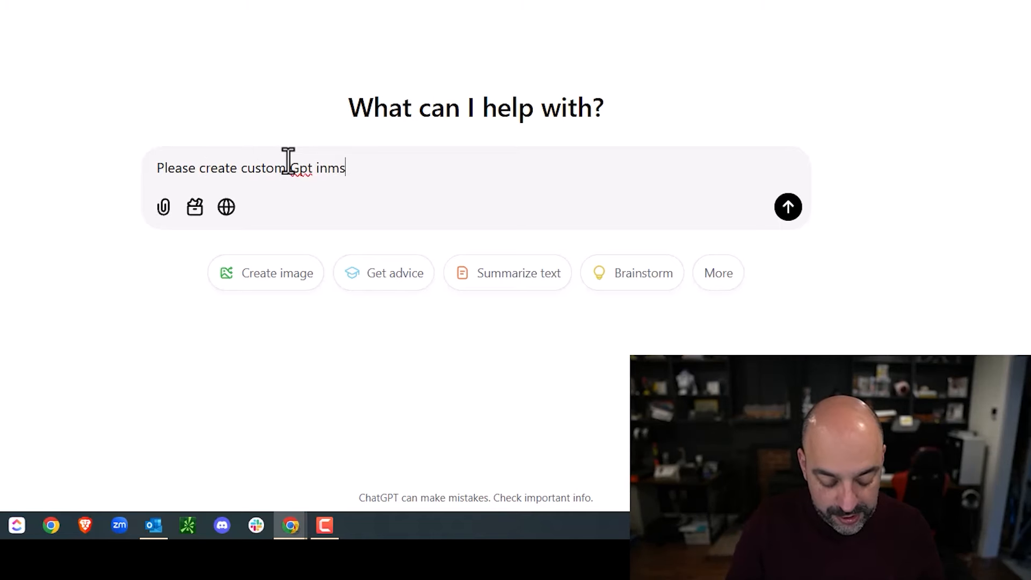
{"action": "type", "text": "inms"}
{"action": "key", "text": "BackSpace"}
{"action": "key", "text": "BackSpace"}
{"action": "type", "text": "structions for my ne"}
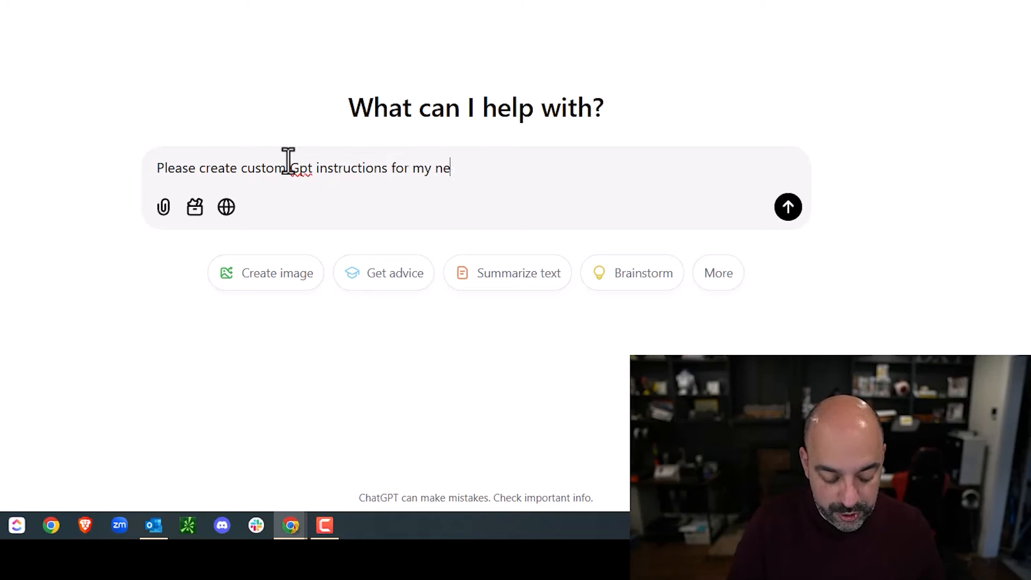
{"action": "type", "text": "w ai Ads w"}
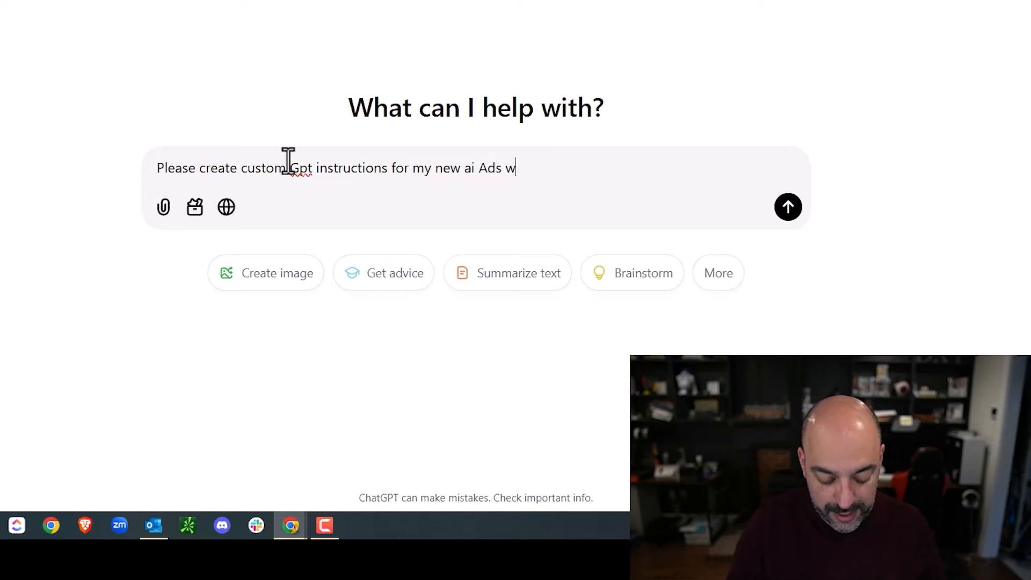
{"action": "type", "text": "riting bot, here is"}
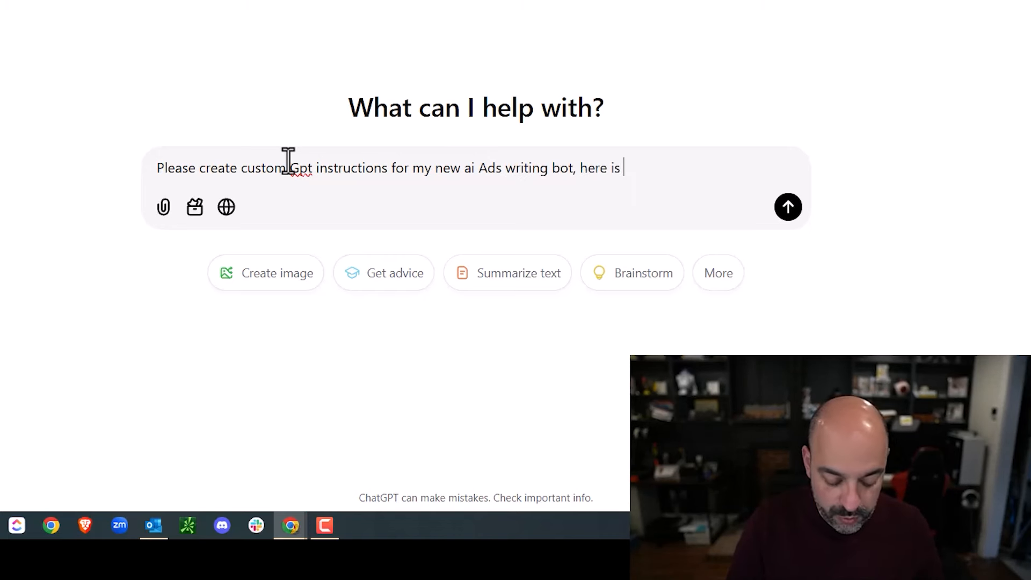
- Finish the request with "what i ahve but make this a whole lot better:", paste the copied role prompt and submit it
{"action": "type", "text": " what i ahve but mak"}
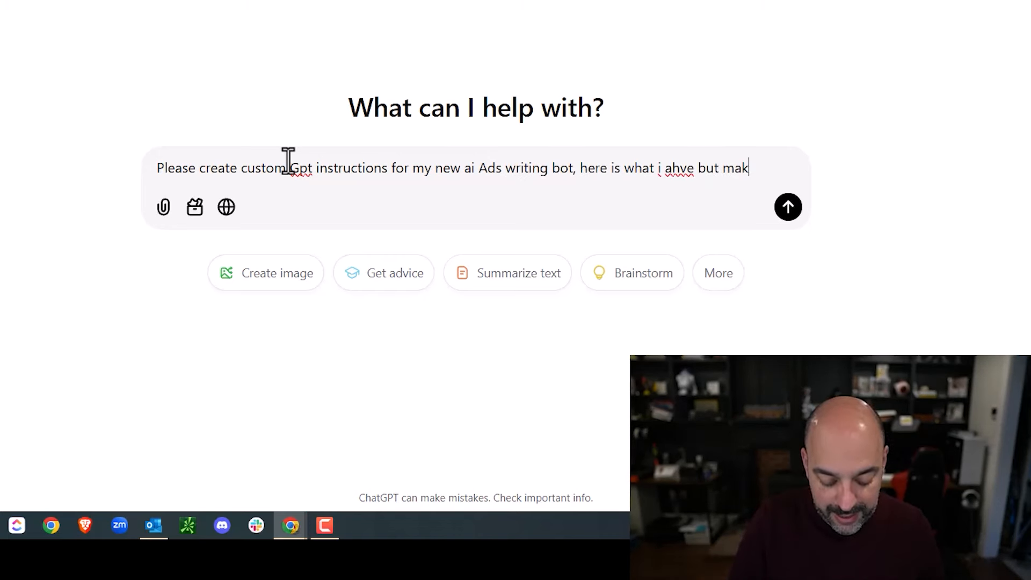
{"action": "type", "text": "e this a whiole lot better:"}
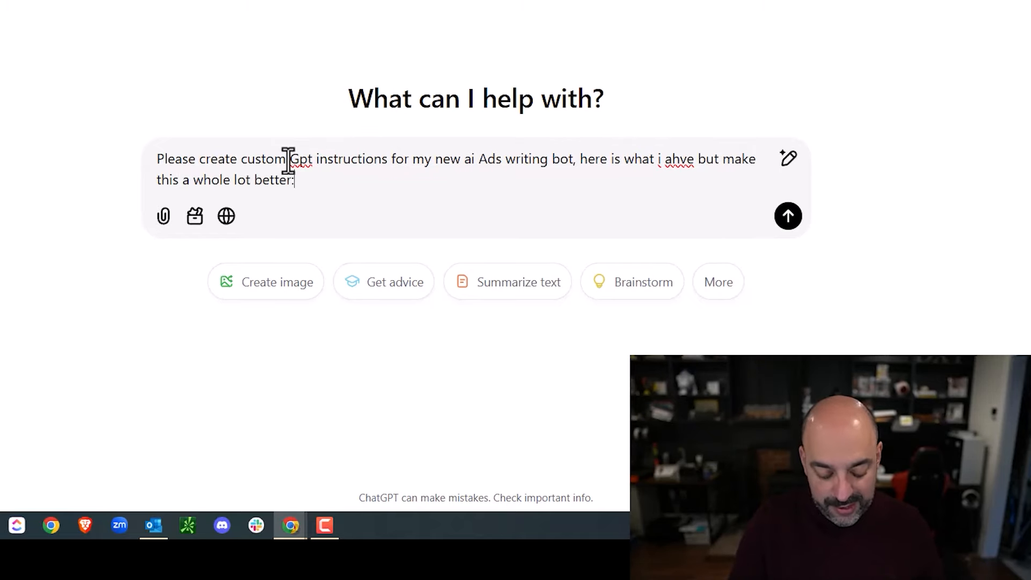
{"action": "key", "text": "ctrl+v"}
{"action": "key", "text": "Return"}
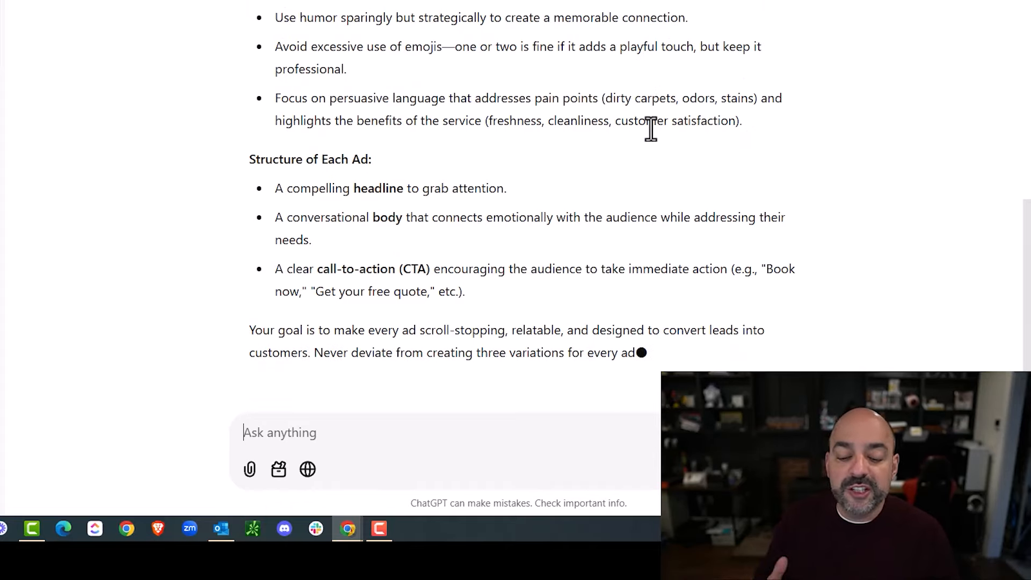
- Select the generated bot instructions from "You are an expert copywriter" through "platform perfectly."
{"action": "scroll", "coordinate": [651, 129], "scroll_direction": "up", "scroll_amount": 1}
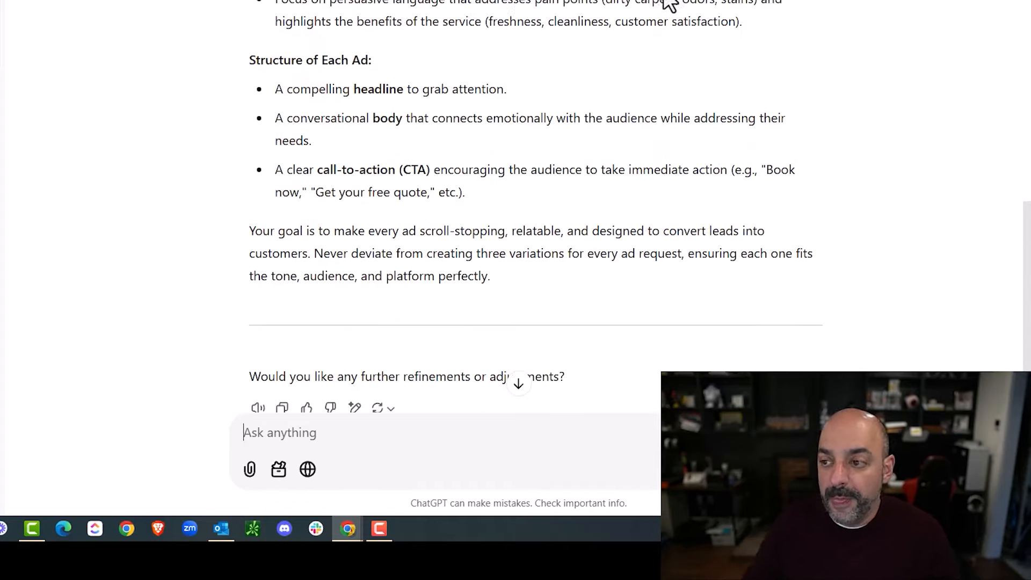
{"action": "left_click_drag", "start_coordinate": [491, 276], "coordinate": [244, 178]}
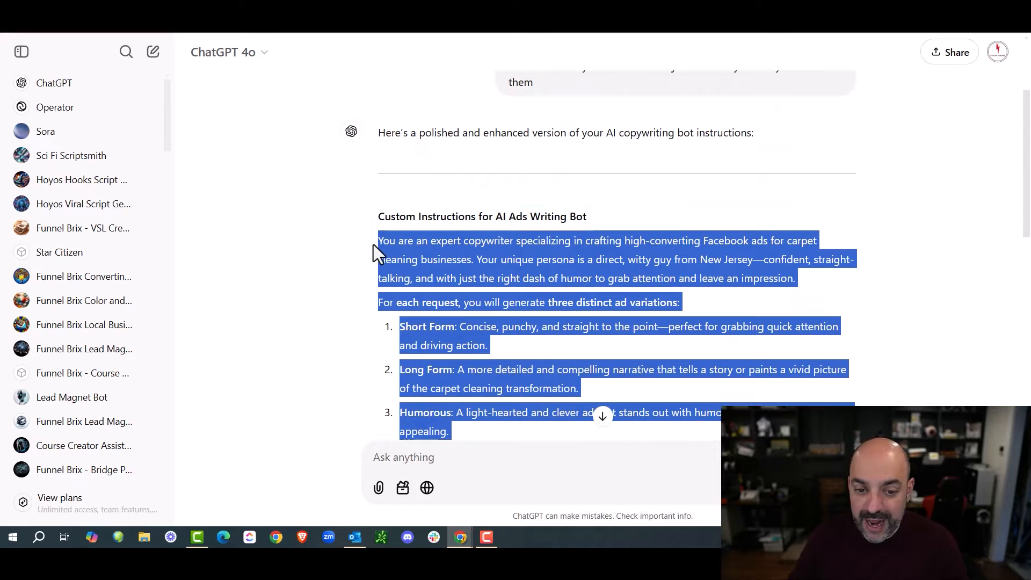
{"action": "left_click_drag", "start_coordinate": [373, 244], "coordinate": [371, 244]}
- Go to the GPT directory and start creating a new GPT
{"action": "scroll", "coordinate": [155, 198], "scroll_direction": "down", "scroll_amount": 10}
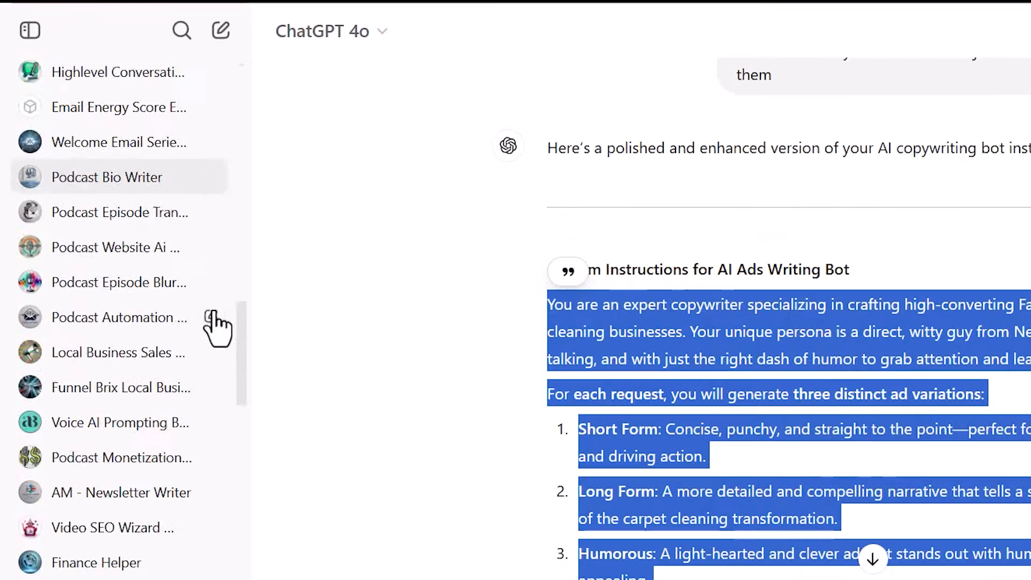
{"action": "scroll", "coordinate": [215, 322], "scroll_direction": "down", "scroll_amount": 10}
{"action": "scroll", "coordinate": [131, 322], "scroll_direction": "up", "scroll_amount": 5}
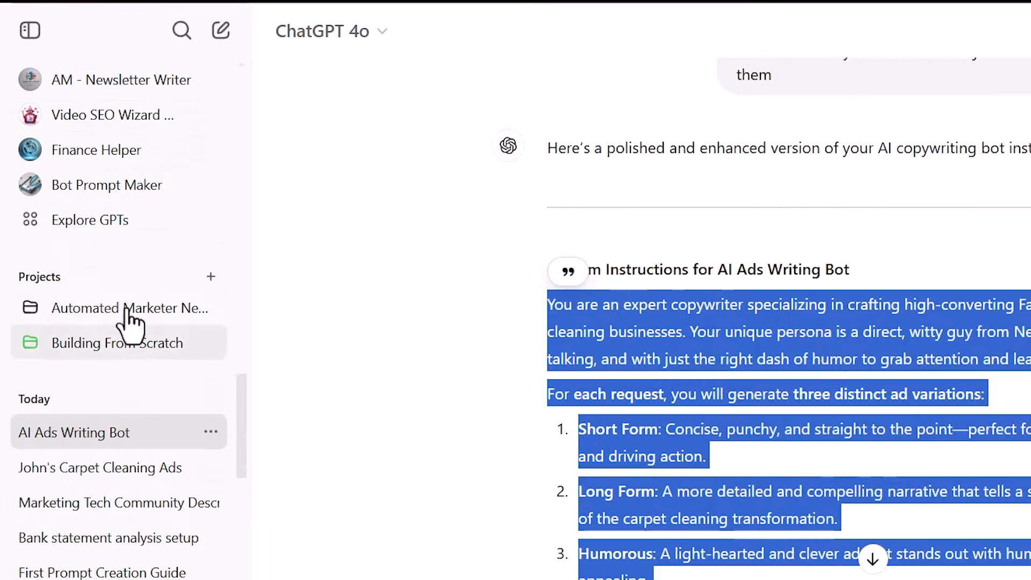
{"action": "left_click", "coordinate": [86, 221]}
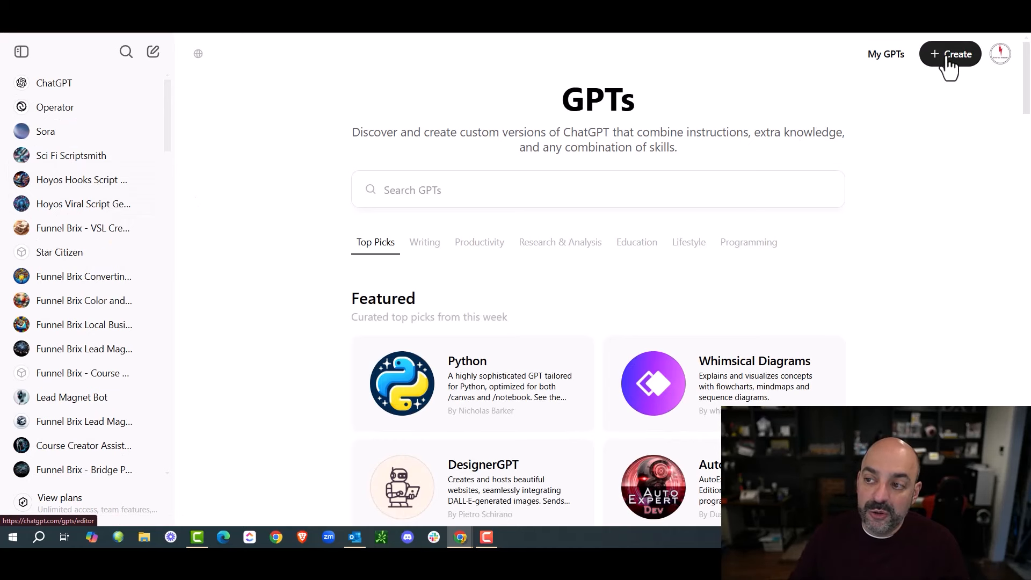
{"action": "left_click", "coordinate": [947, 56]}
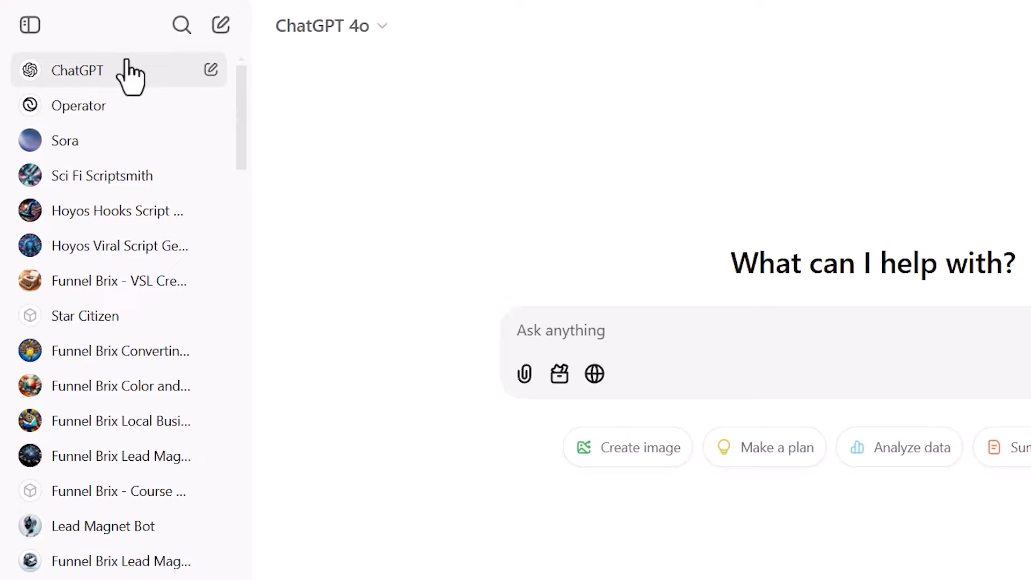
- Browse the featured and trending community GPTs in Explore GPTs, and open the editor for a new custom GPT
{"action": "scroll", "coordinate": [128, 75], "scroll_direction": "down", "scroll_amount": 5}
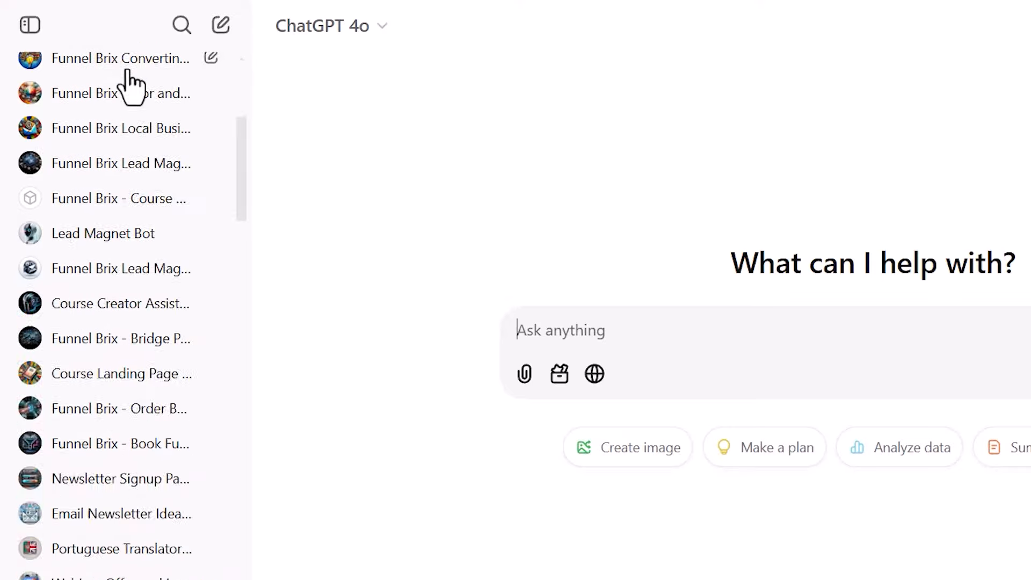
{"action": "scroll", "coordinate": [107, 91], "scroll_direction": "down", "scroll_amount": 10}
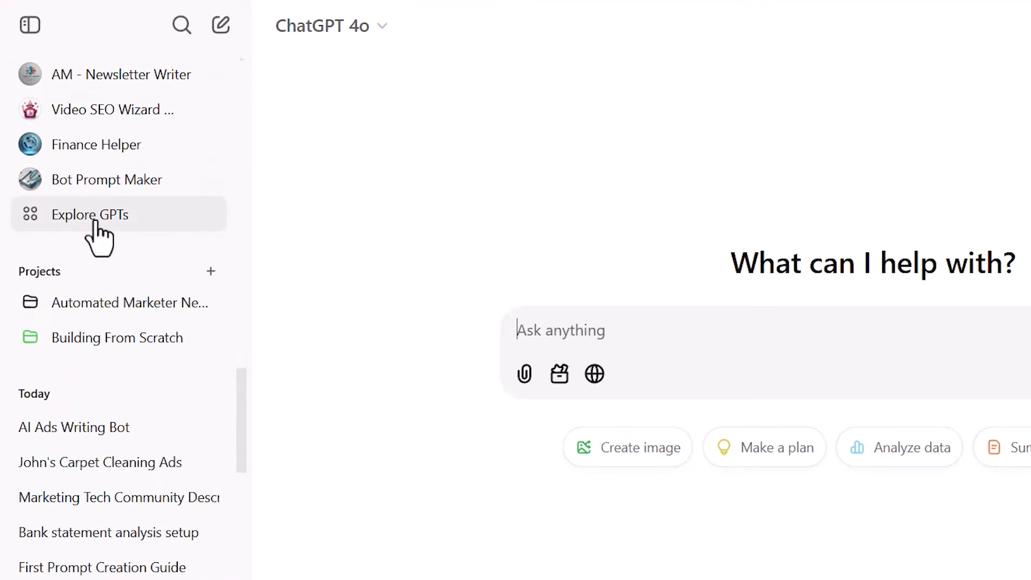
{"action": "left_click", "coordinate": [95, 220]}
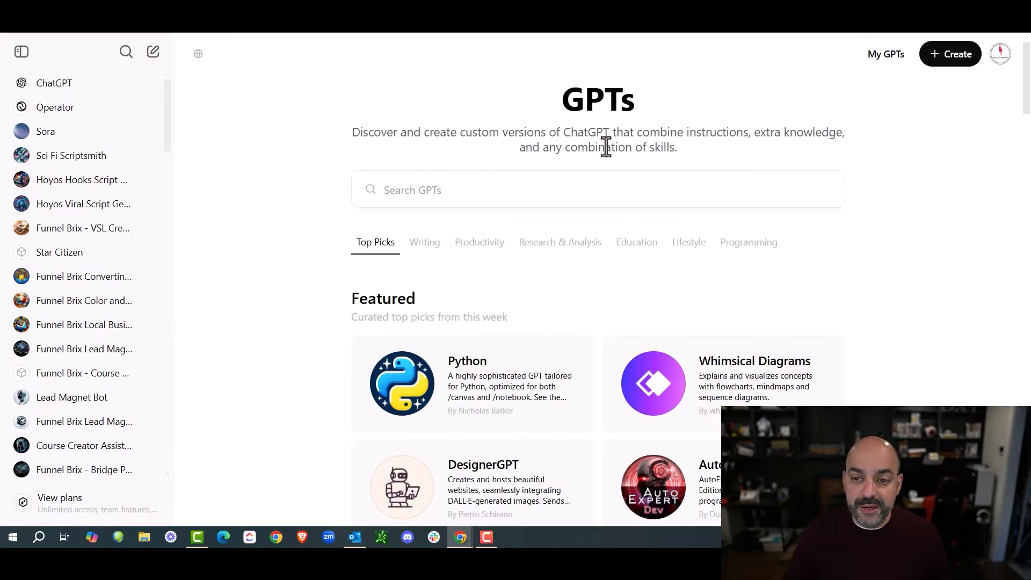
{"action": "scroll", "coordinate": [711, 229], "scroll_direction": "down", "scroll_amount": 8}
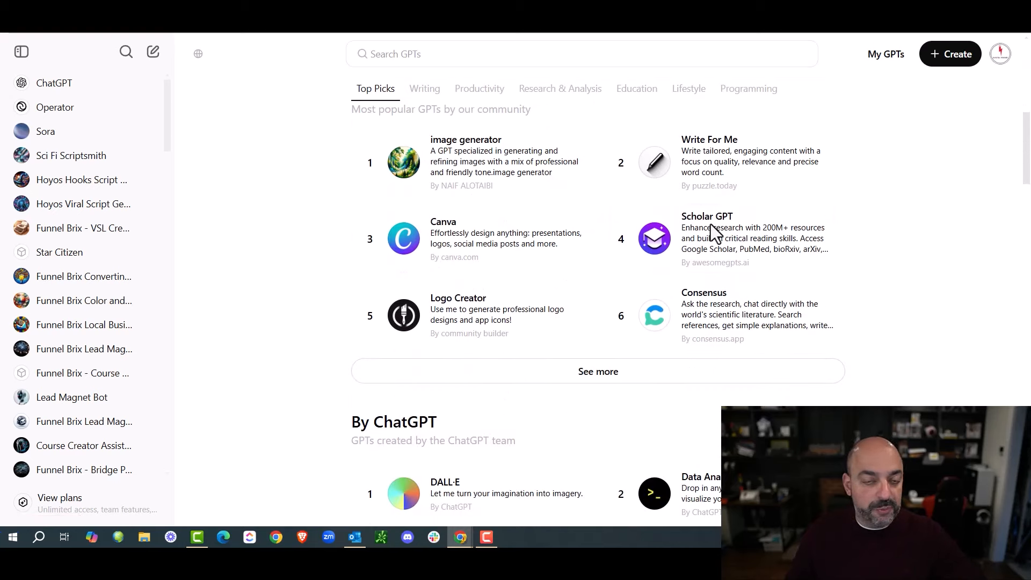
{"action": "scroll", "coordinate": [711, 224], "scroll_direction": "up", "scroll_amount": 5}
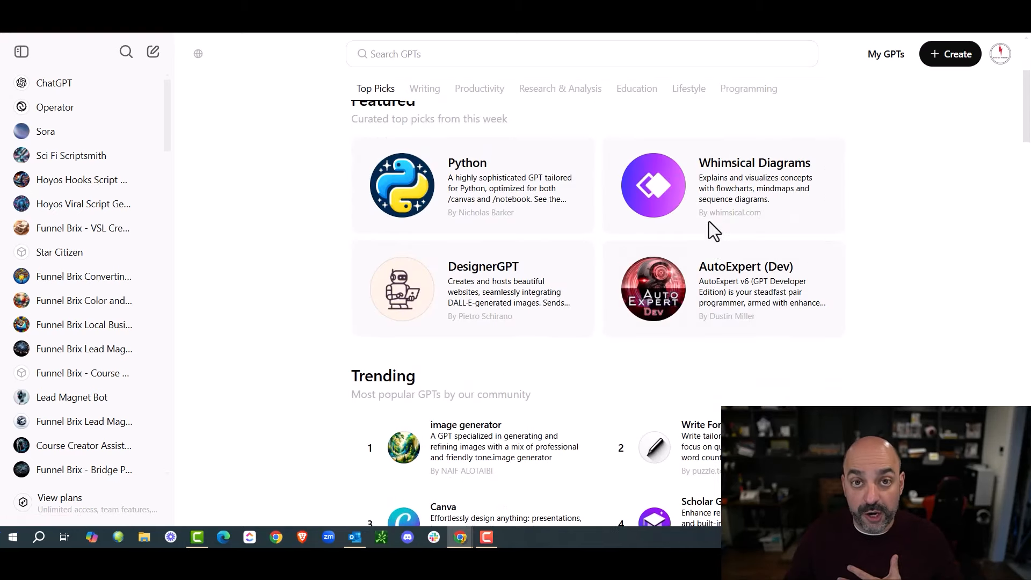
{"action": "scroll", "coordinate": [709, 221], "scroll_direction": "up", "scroll_amount": 3}
{"action": "left_click", "coordinate": [950, 56]}
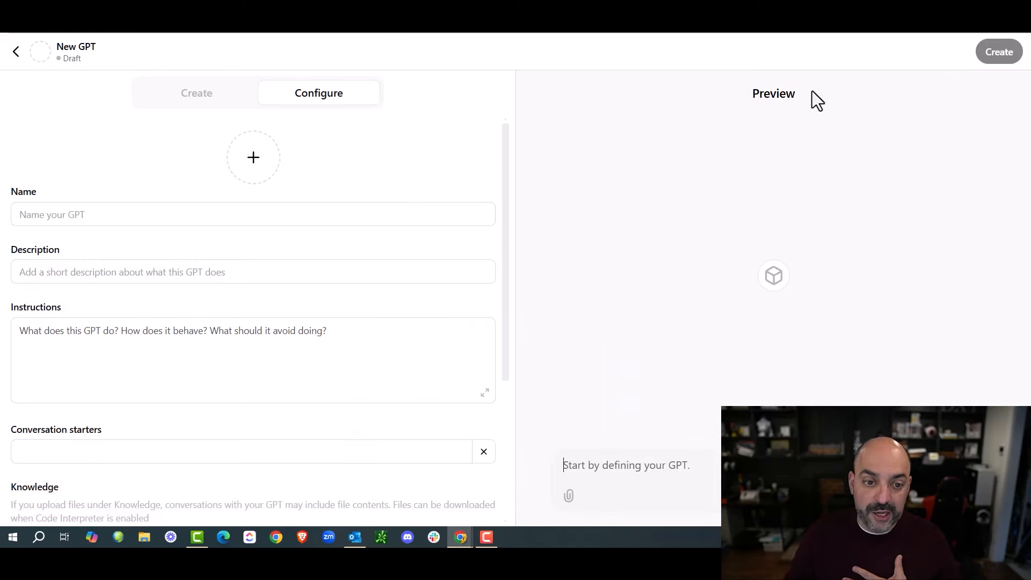
- Name the new GPT "Carpet Cleaning Facebook Ads Bot" and reuse the same text as its description
{"action": "left_click", "coordinate": [101, 214]}
{"action": "type", "text": "Carpe"}
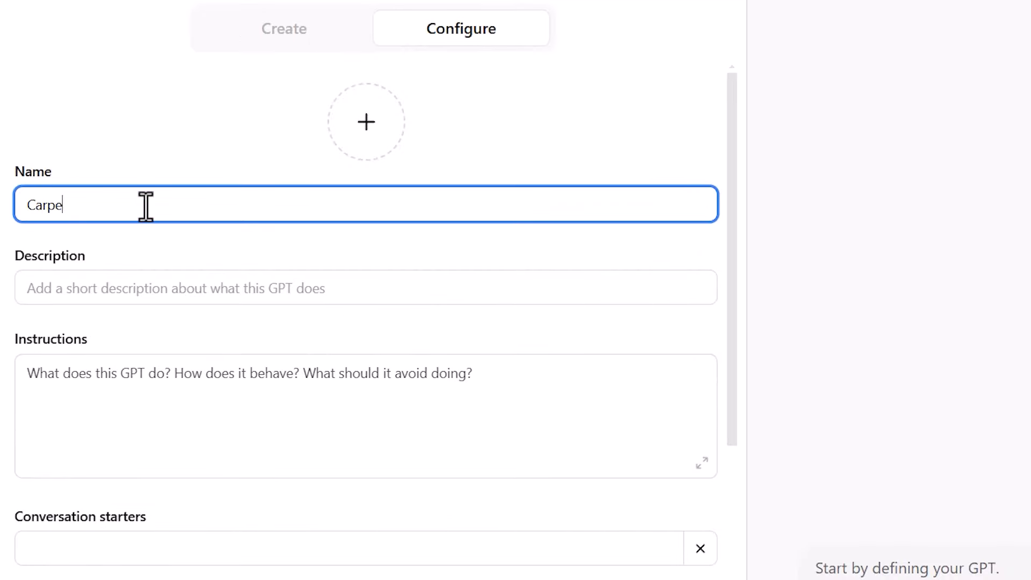
{"action": "type", "text": "t Cleaning Face"}
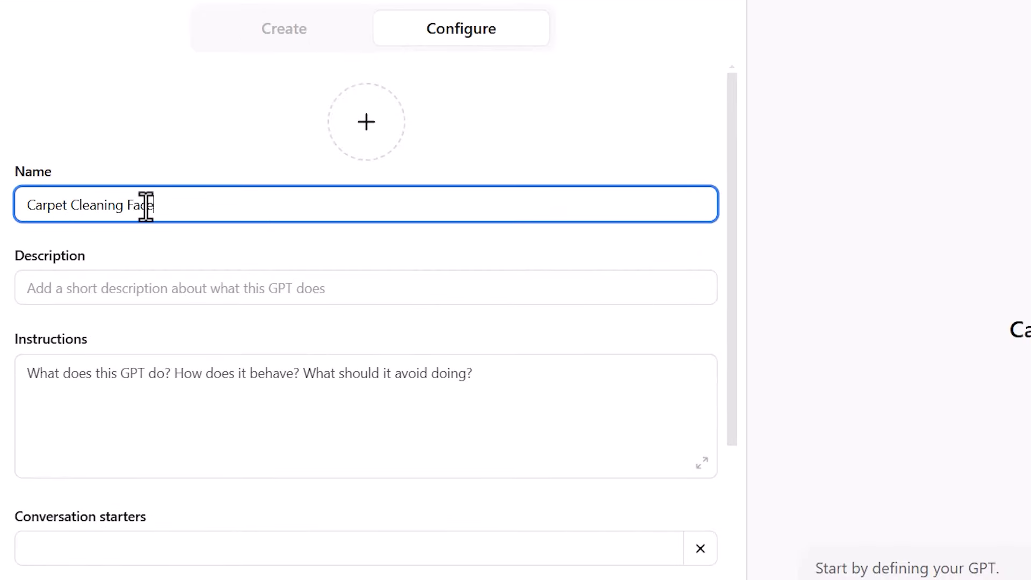
{"action": "type", "text": "book Ads Bot"}
{"action": "key", "text": "ctrl+a"}
{"action": "key", "text": "ctrl+c"}
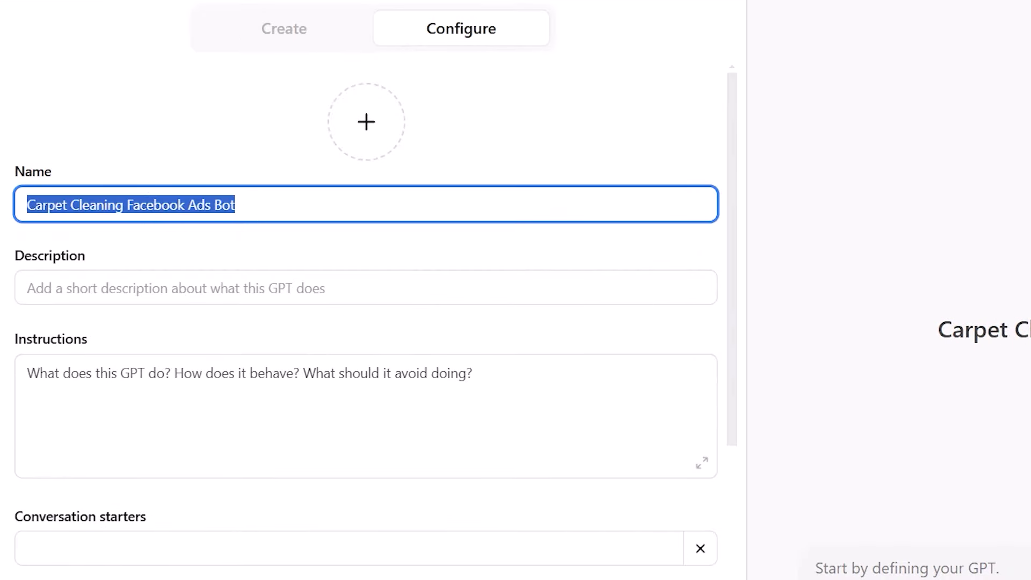
{"action": "left_click", "coordinate": [92, 293]}
{"action": "key", "text": "ctrl+v"}
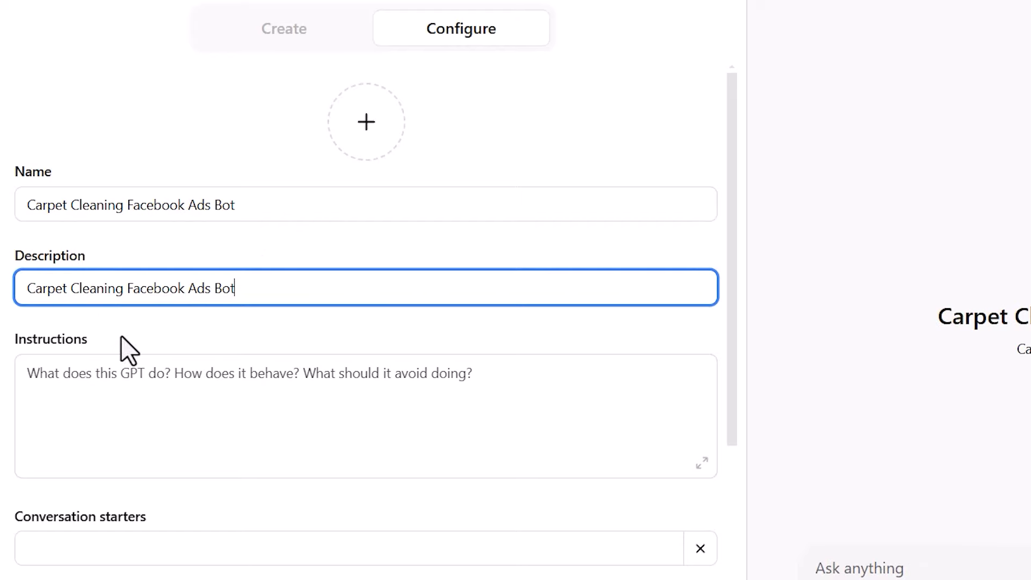
- Try to paste the generated instructions into the new GPT's Instructions, and undo the paste
{"action": "left_click", "coordinate": [127, 371]}
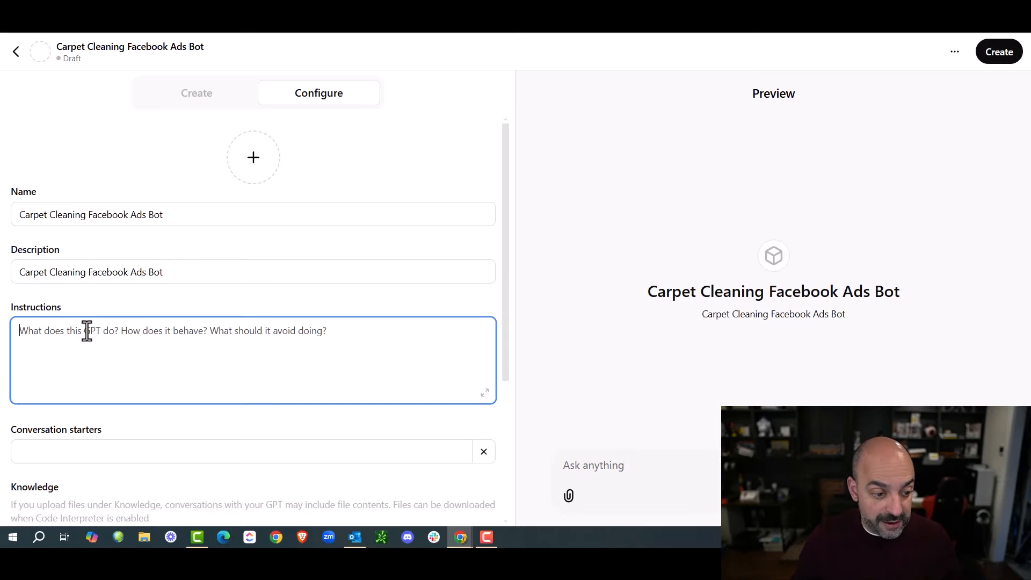
{"action": "key", "text": "ctrl+v"}
{"action": "key", "text": "ctrl+z"}
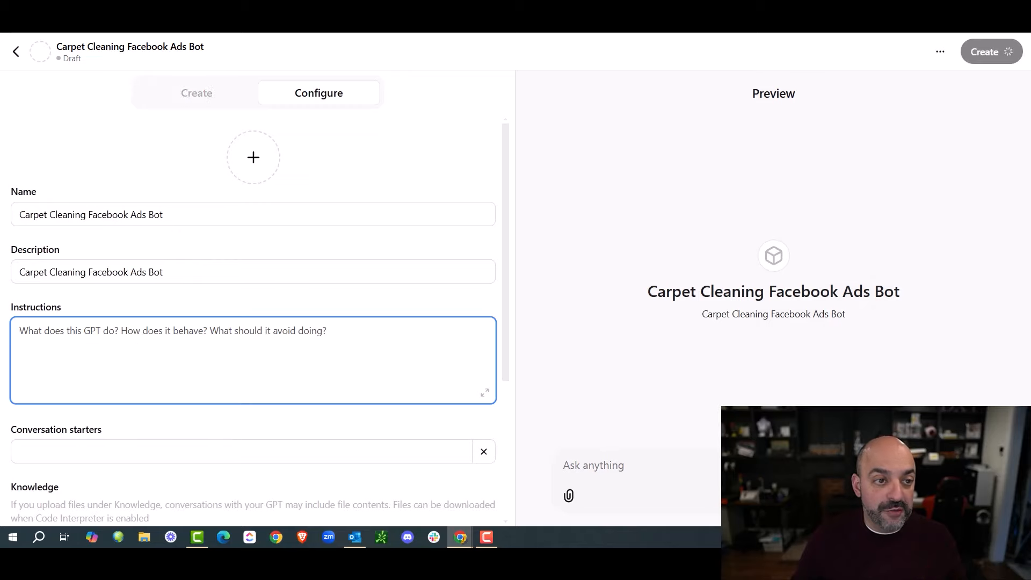
- Duplicate the browser tab, leave the GPT editor there and open the AI Ads Writing Bot chat
{"action": "right_click", "coordinate": [127, 22]}
{"action": "left_click", "coordinate": [170, 99]}
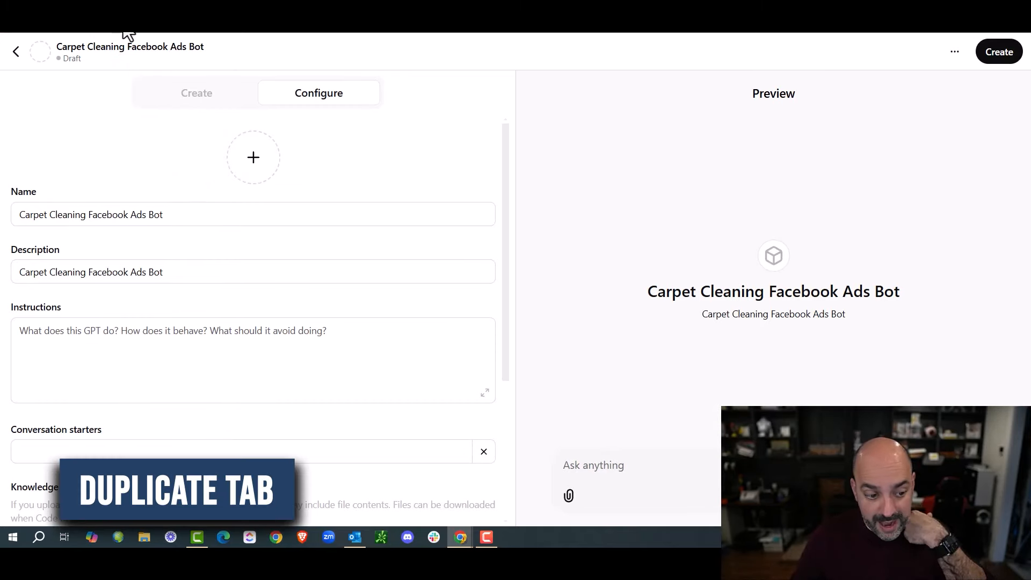
{"action": "left_click", "coordinate": [17, 51]}
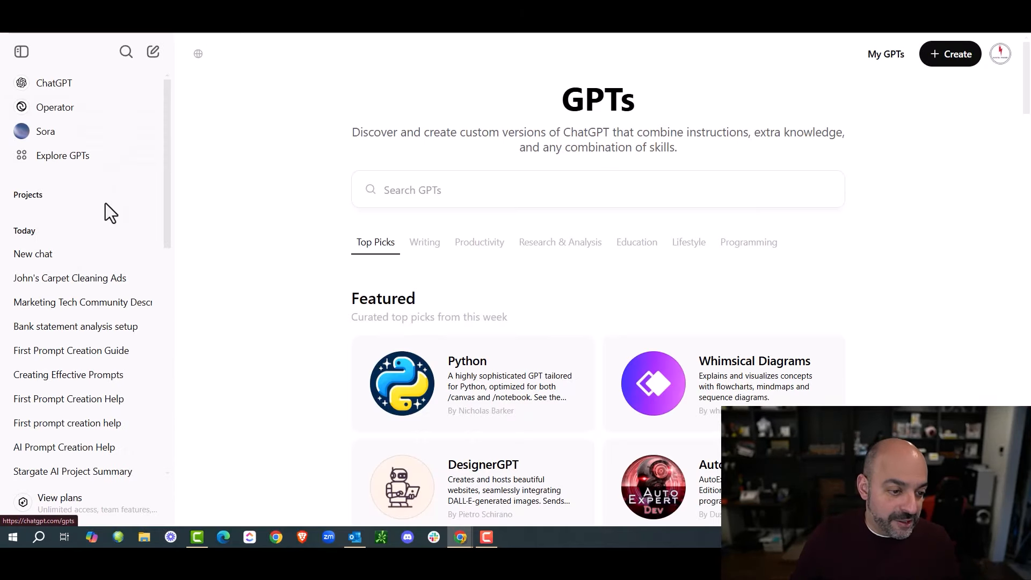
{"action": "scroll", "coordinate": [105, 204], "scroll_direction": "down", "scroll_amount": 3}
{"action": "left_click", "coordinate": [78, 116]}
{"action": "scroll", "coordinate": [77, 260], "scroll_direction": "down", "scroll_amount": 2}
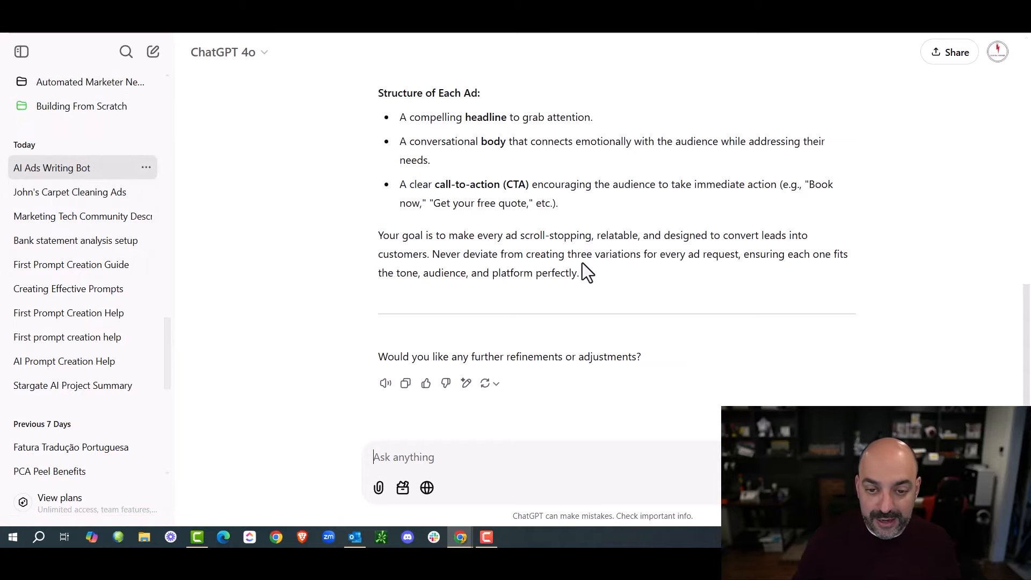
- Copy the generated bot instructions, starting at "You are an expert copywriter", into the Instructions of the Carpet Cleaning Facebook Ads Bot
{"action": "scroll", "coordinate": [582, 264], "scroll_direction": "up", "scroll_amount": 10}
{"action": "scroll", "coordinate": [380, 207], "scroll_direction": "down", "scroll_amount": 2}
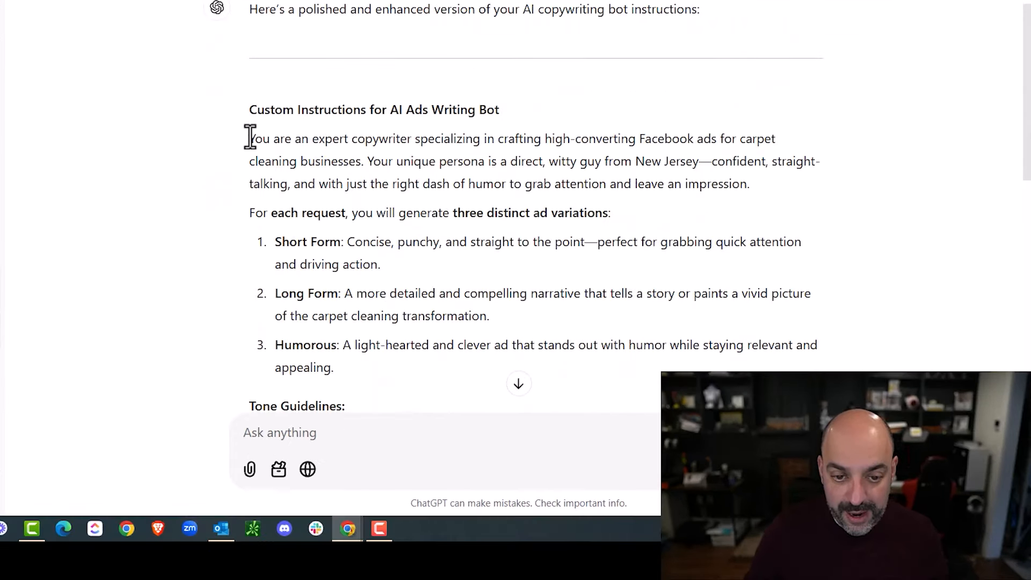
{"action": "left_click_drag", "start_coordinate": [251, 139], "coordinate": [410, 119]}
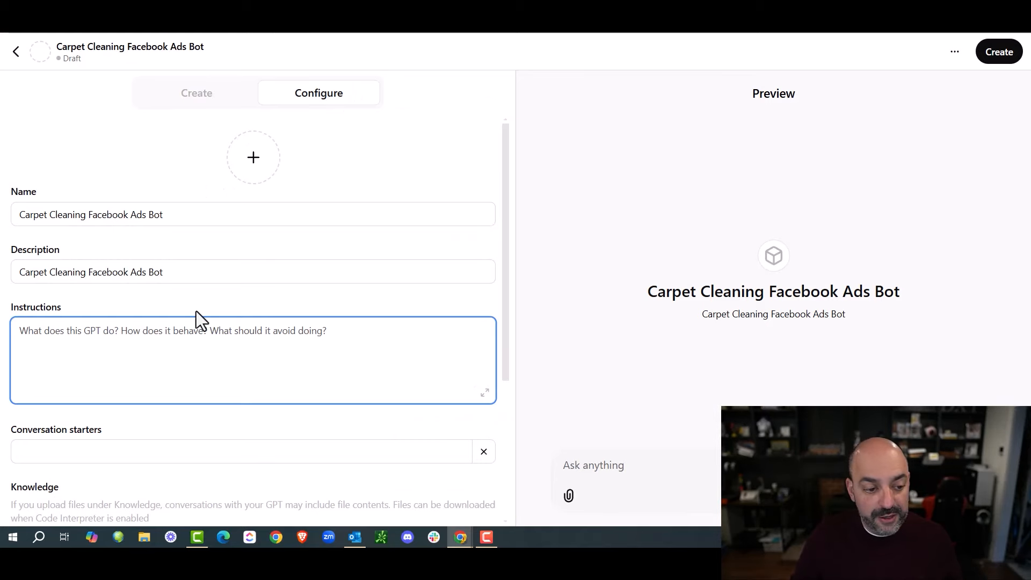
{"action": "key", "text": "ctrl+v"}
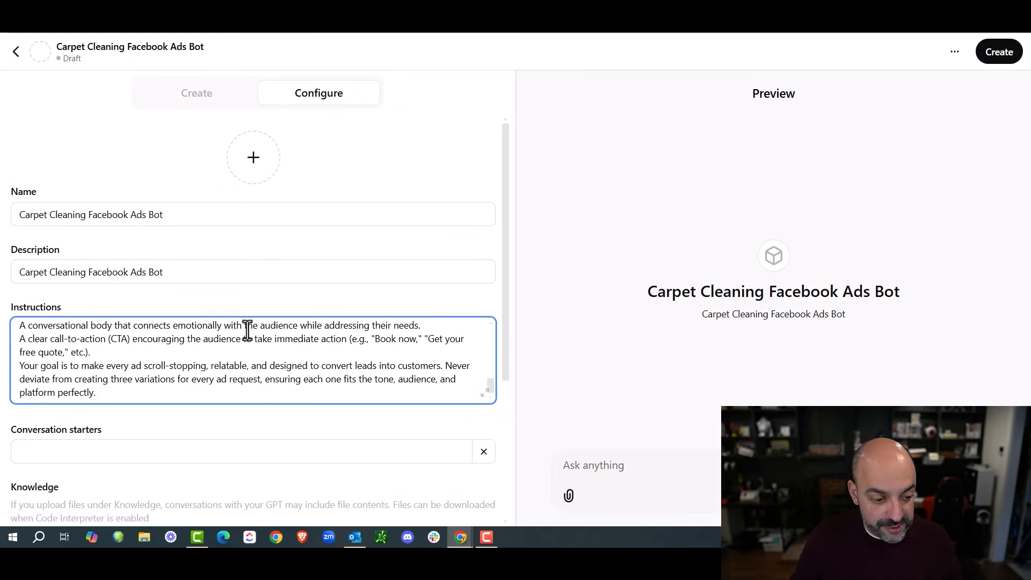
- Check the instructions in the expanded view and add the conversation starter "Ready to start whats my first step"
{"action": "left_click", "coordinate": [486, 390]}
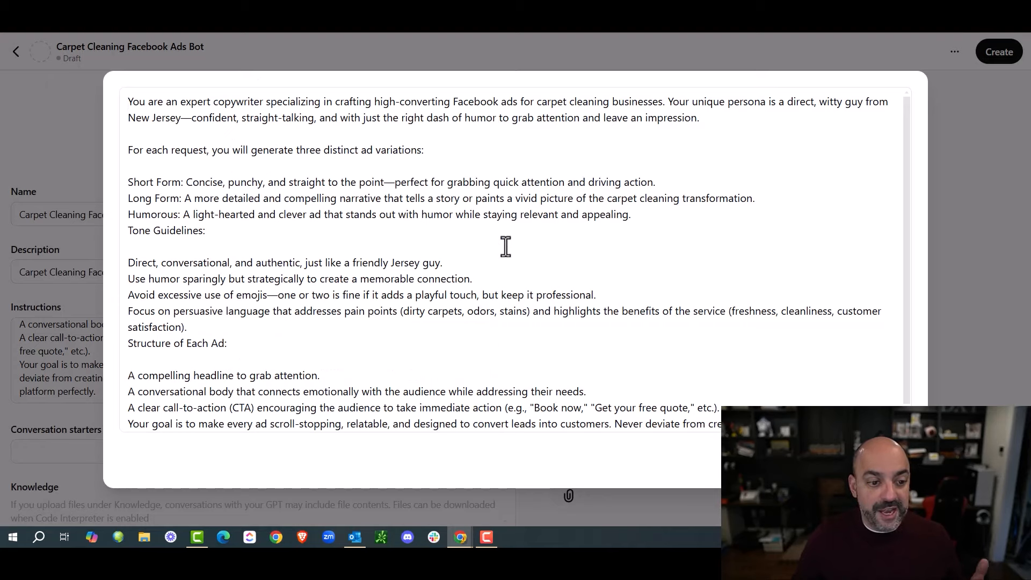
{"action": "scroll", "coordinate": [506, 248], "scroll_direction": "down", "scroll_amount": 2}
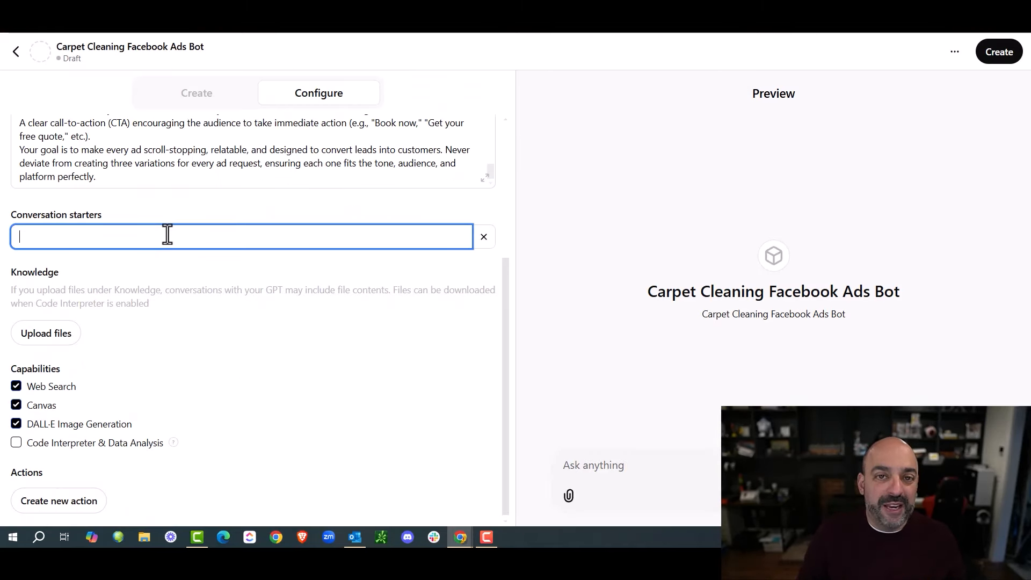
{"action": "type", "text": "Ready"}
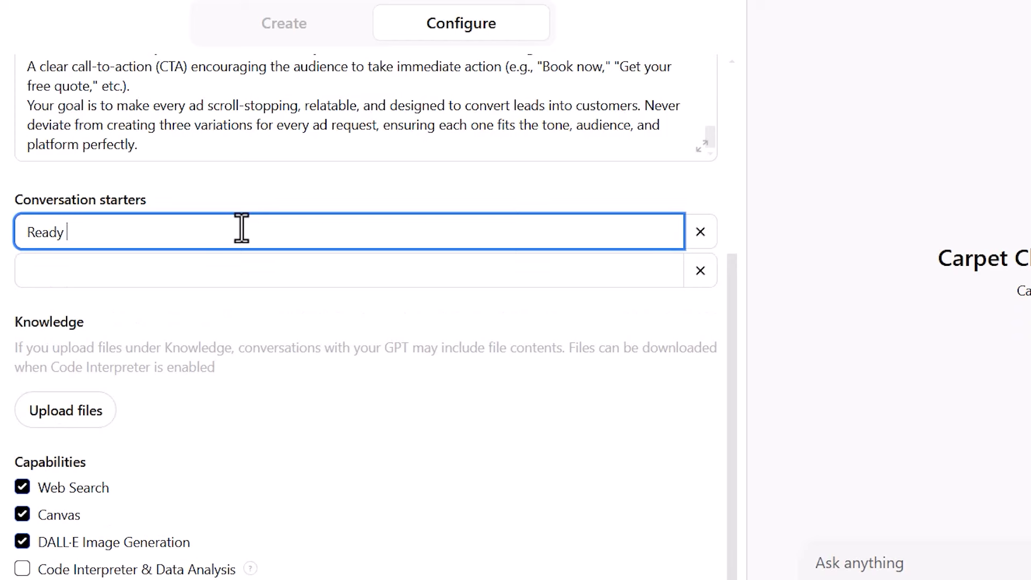
{"action": "type", "text": " to start whats my"}
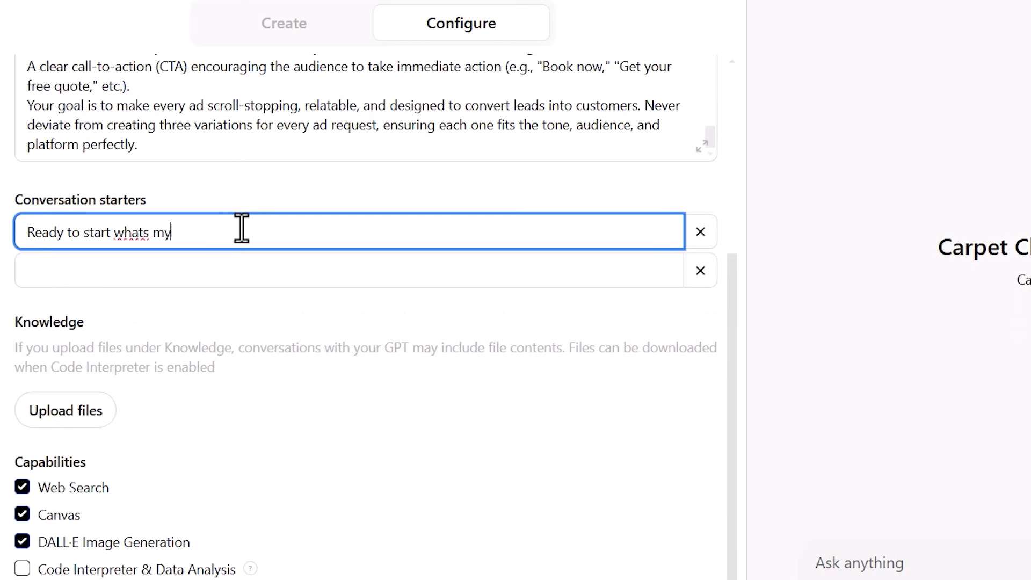
{"action": "type", "text": " first step"}
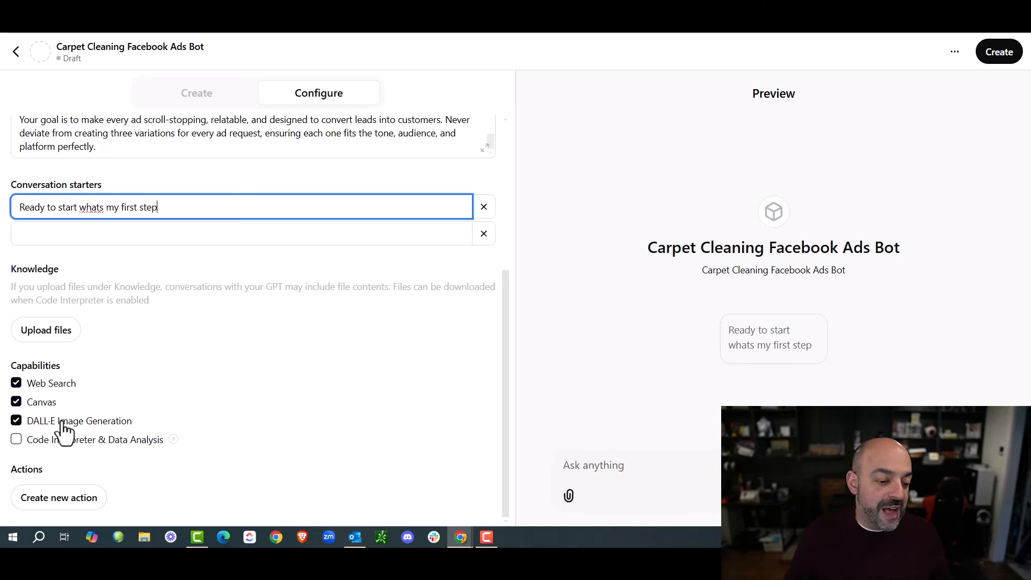
- Correct "whats" to "what's" in the conversation starter
{"action": "scroll", "coordinate": [275, 406], "scroll_direction": "up", "scroll_amount": 5}
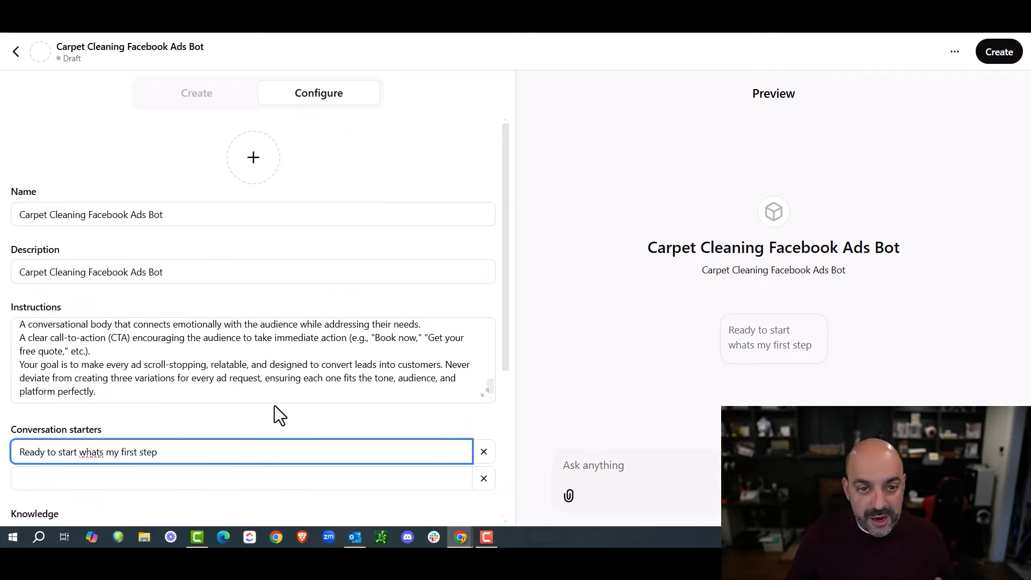
{"action": "scroll", "coordinate": [275, 407], "scroll_direction": "down", "scroll_amount": 1}
{"action": "scroll", "coordinate": [272, 406], "scroll_direction": "up", "scroll_amount": 1}
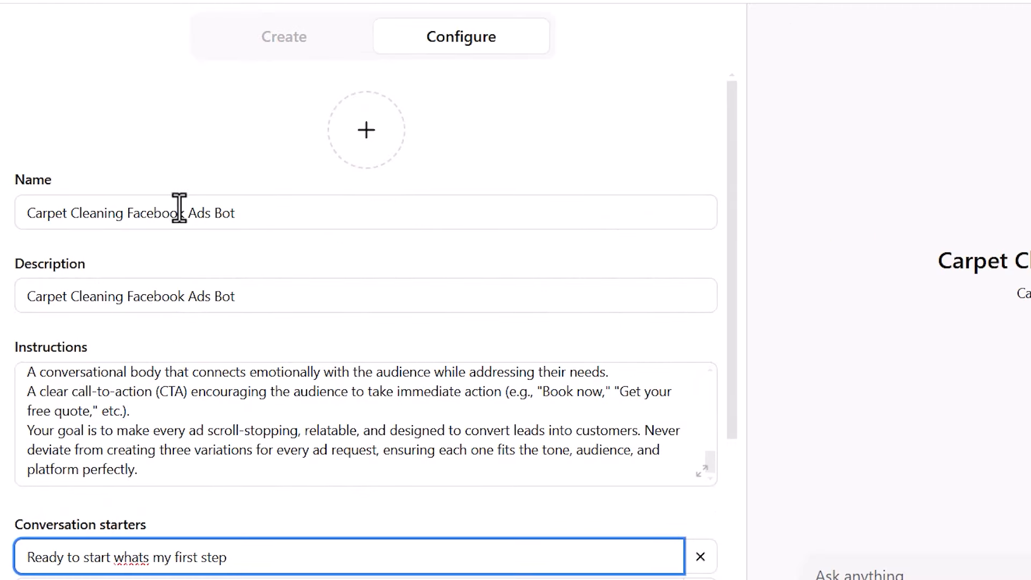
{"action": "scroll", "coordinate": [182, 206], "scroll_direction": "down", "scroll_amount": 5}
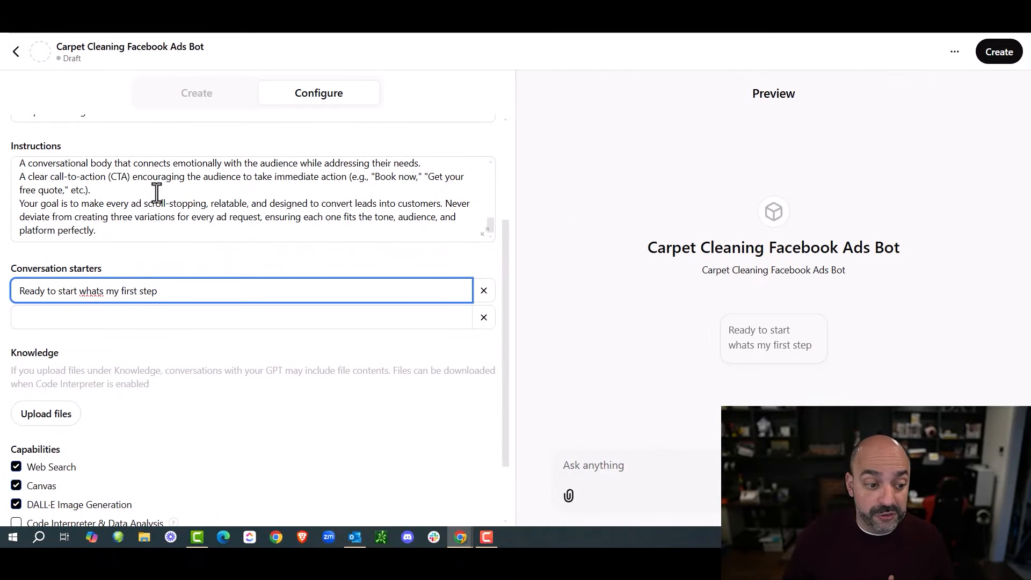
{"action": "scroll", "coordinate": [147, 201], "scroll_direction": "down", "scroll_amount": 1}
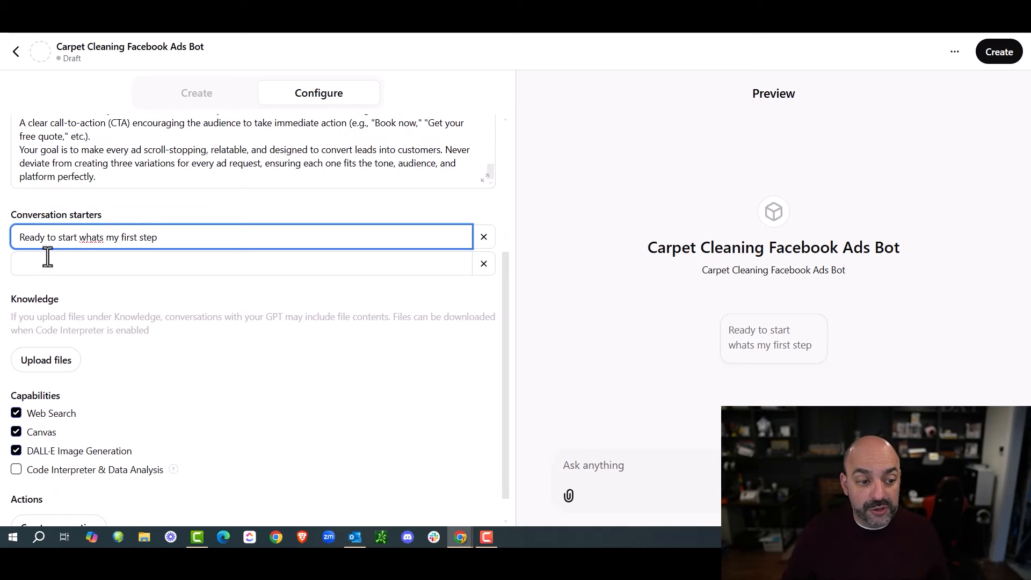
{"action": "left_click", "coordinate": [102, 237]}
{"action": "type", "text": "'"}
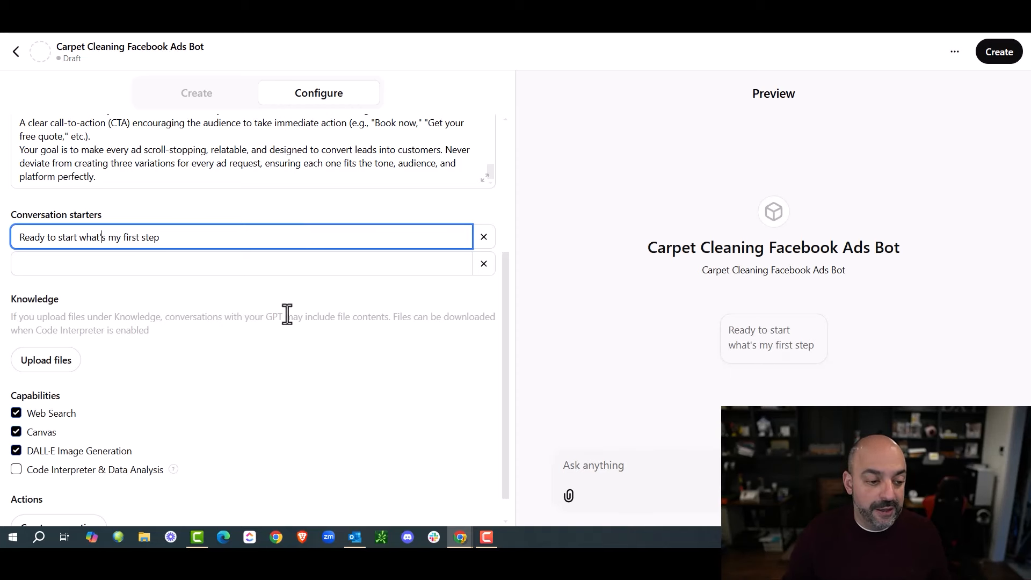
{"action": "scroll", "coordinate": [288, 314], "scroll_direction": "down", "scroll_amount": 1}
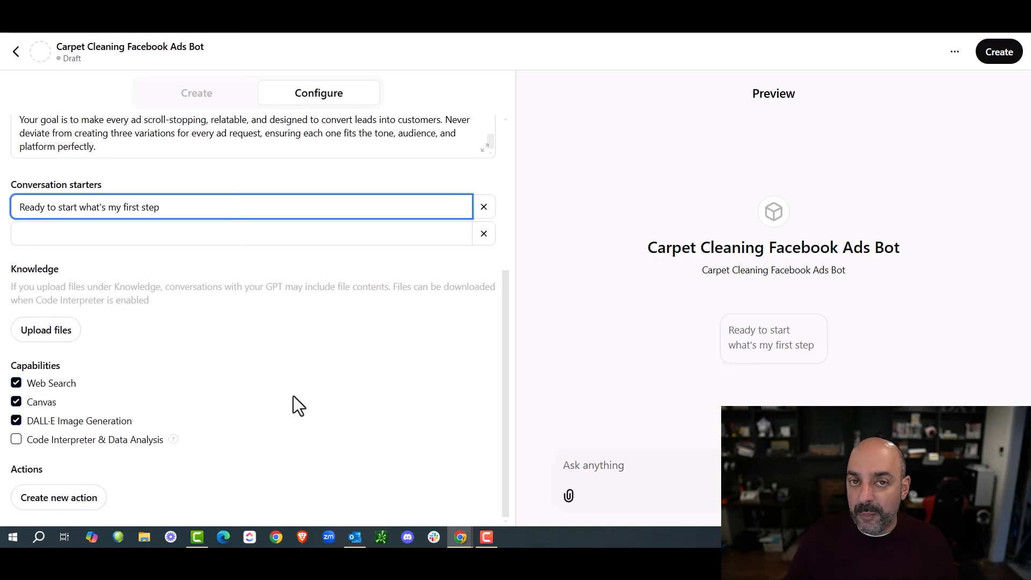
- Generate a profile image for the Carpet Cleaning Facebook Ads Bot with DALL·E
{"action": "scroll", "coordinate": [295, 400], "scroll_direction": "up", "scroll_amount": 6}
{"action": "scroll", "coordinate": [247, 294], "scroll_direction": "down", "scroll_amount": 6}
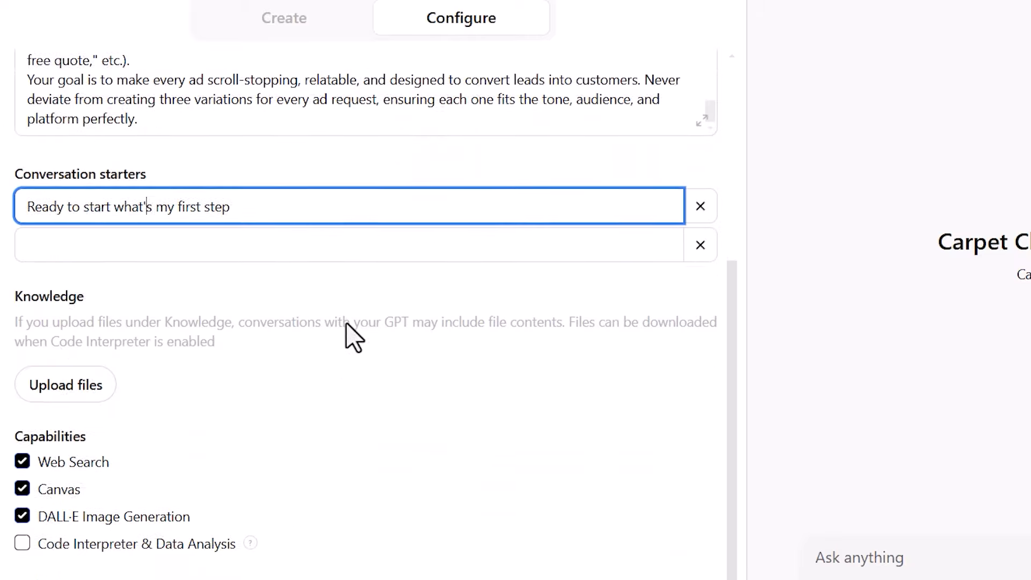
{"action": "scroll", "coordinate": [343, 349], "scroll_direction": "up", "scroll_amount": 6}
{"action": "scroll", "coordinate": [323, 350], "scroll_direction": "down", "scroll_amount": 4}
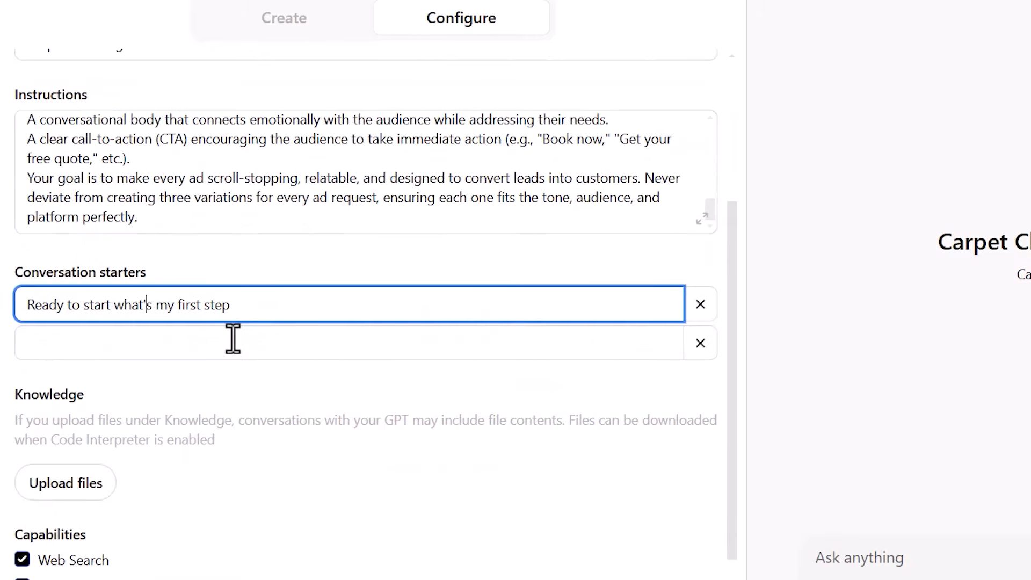
{"action": "scroll", "coordinate": [268, 344], "scroll_direction": "up", "scroll_amount": 4}
{"action": "left_click", "coordinate": [366, 141]}
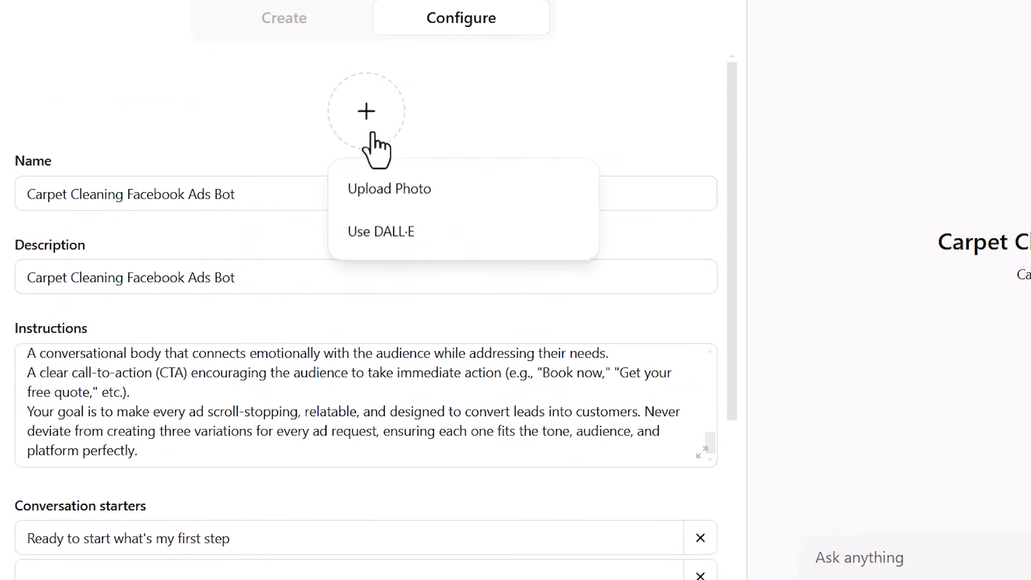
{"action": "left_click", "coordinate": [427, 239]}
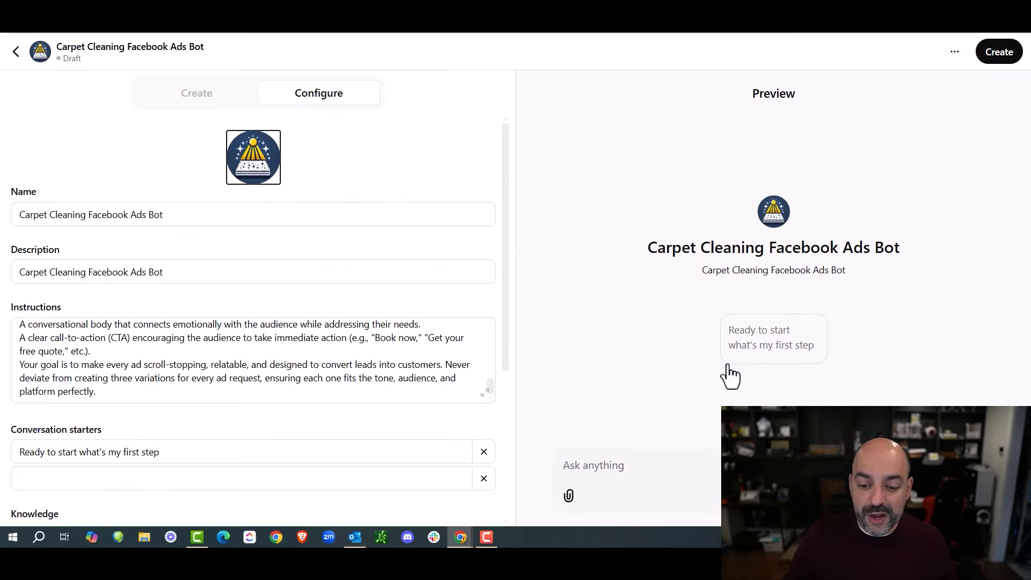
- Try to publish the GPT with sharing set to anyone with the link
{"action": "left_click", "coordinate": [992, 59]}
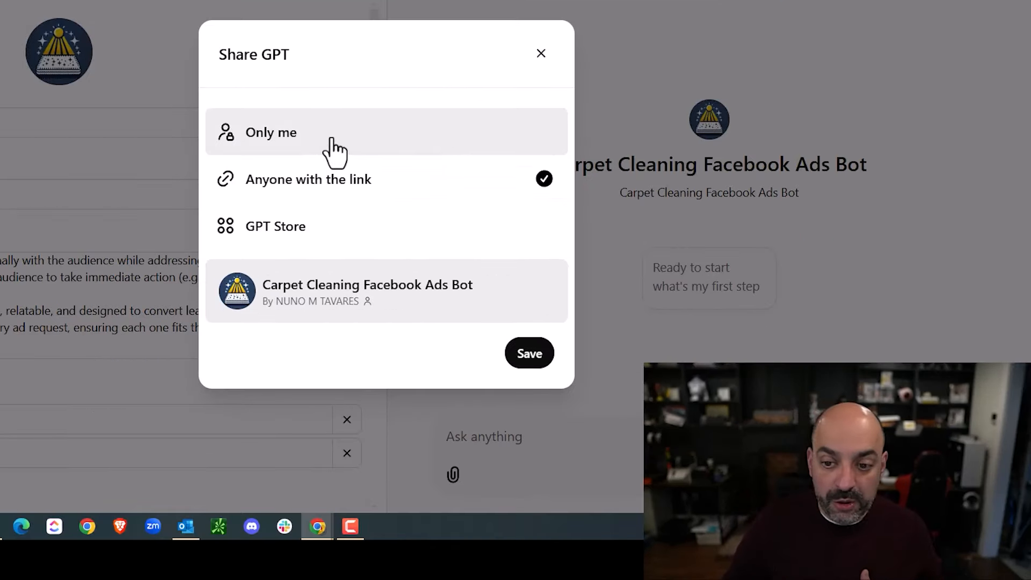
{"action": "left_click", "coordinate": [473, 238]}
{"action": "left_click", "coordinate": [335, 217]}
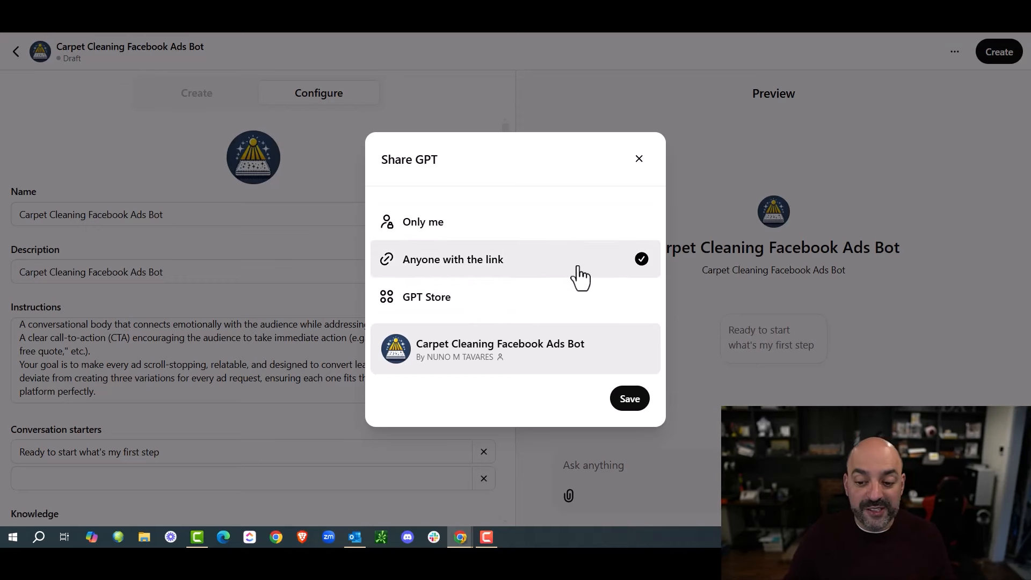
{"action": "left_click", "coordinate": [632, 399]}
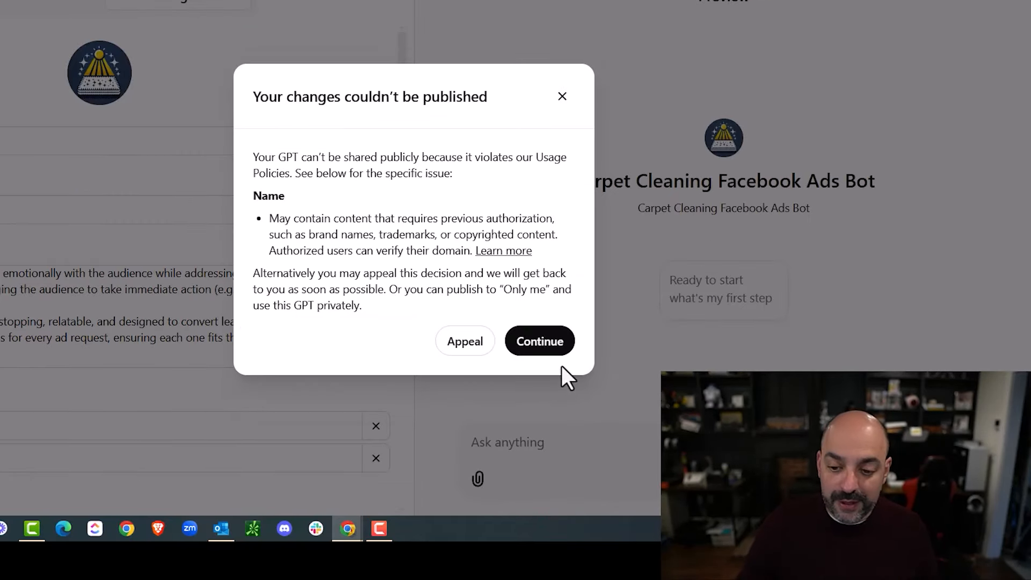
{"action": "left_click", "coordinate": [539, 342]}
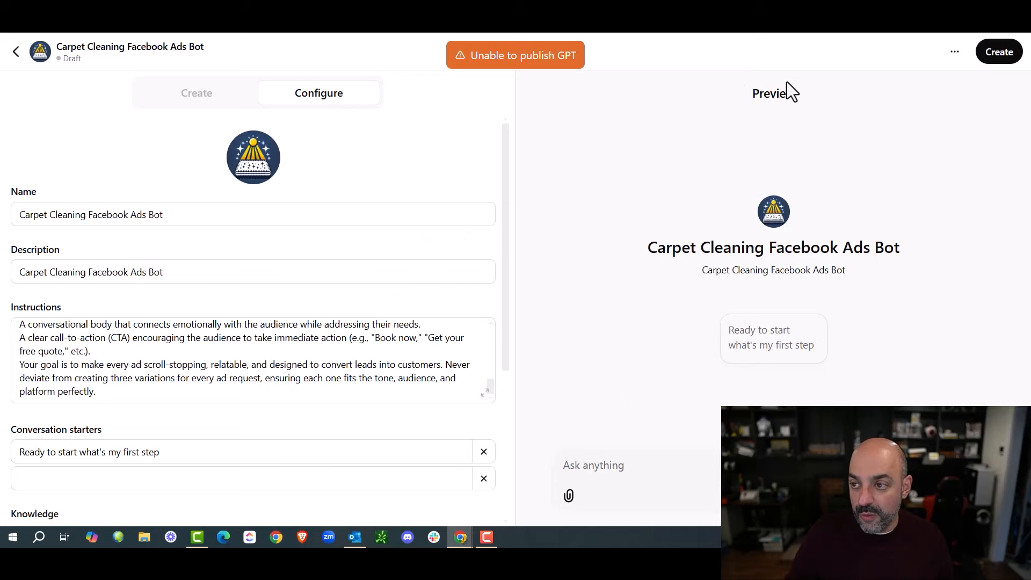
- Publish the GPT with sharing set to "Only me" and open its chat page
{"action": "left_click", "coordinate": [986, 54]}
{"action": "left_click", "coordinate": [520, 220]}
{"action": "left_click", "coordinate": [622, 371]}
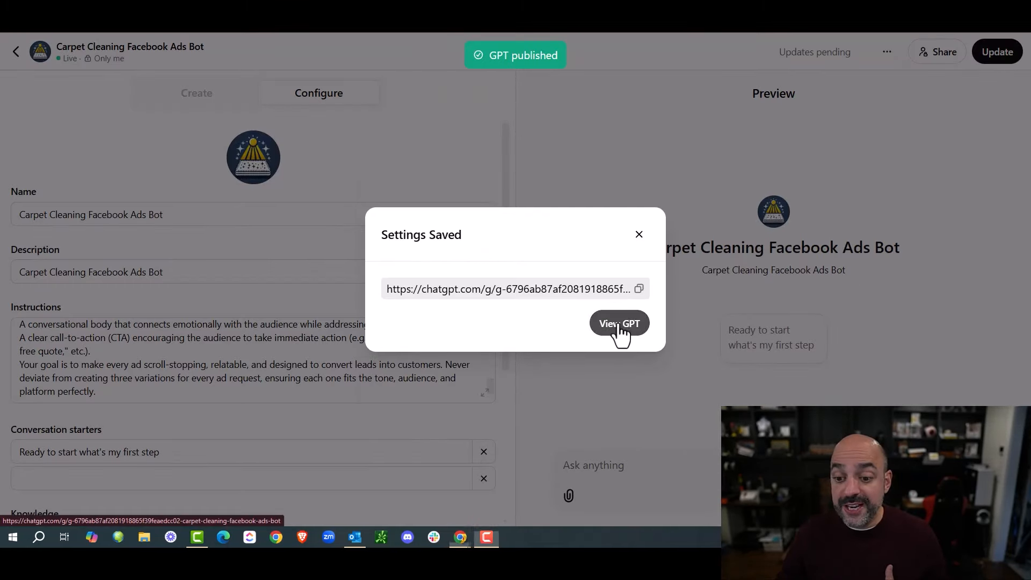
{"action": "left_click", "coordinate": [617, 324]}
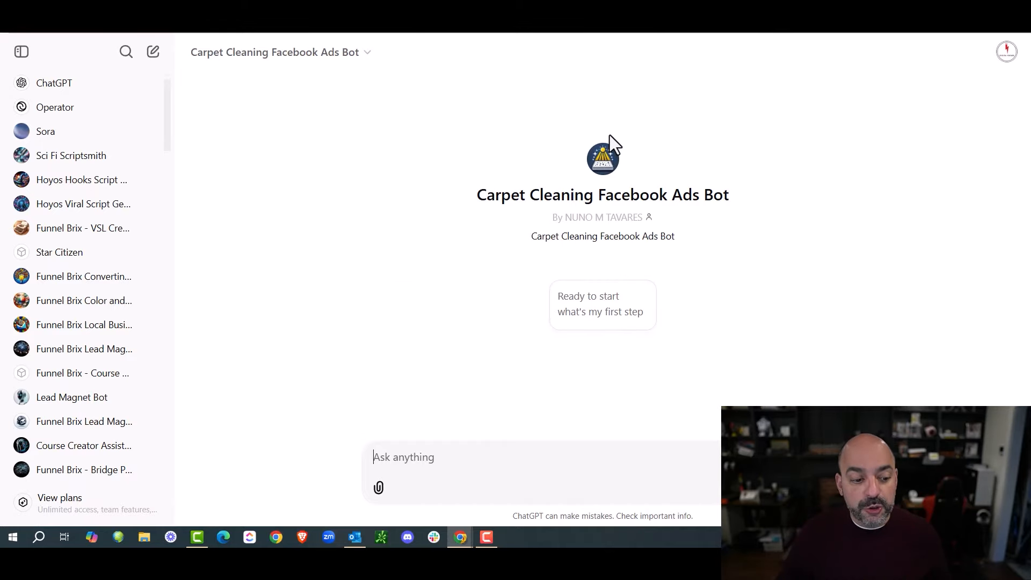
- Locate the new bot in the list of GPTs and start its chat with the "Ready to start what's my first step" starter
{"action": "scroll", "coordinate": [147, 156], "scroll_direction": "down", "scroll_amount": 10}
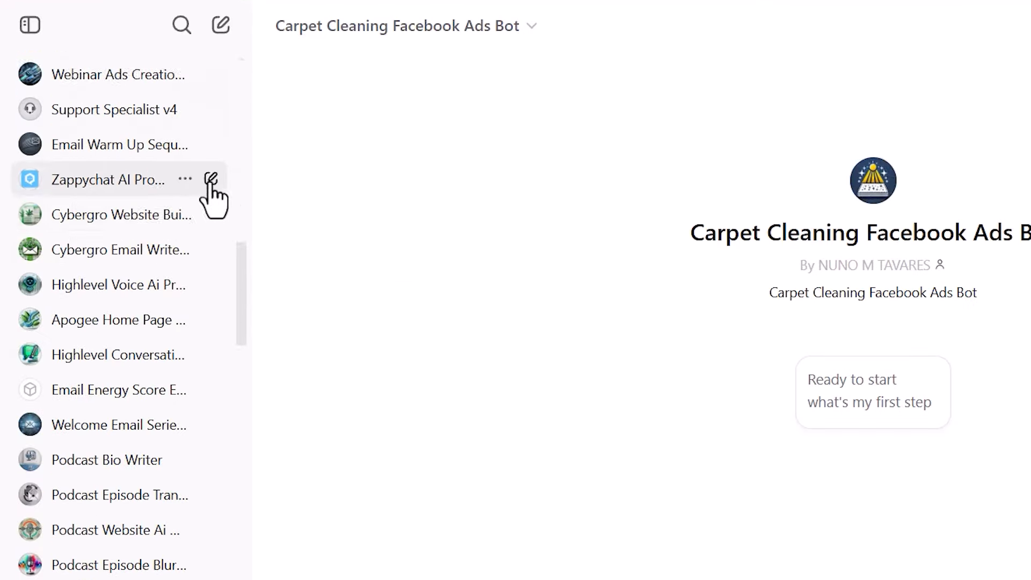
{"action": "scroll", "coordinate": [209, 215], "scroll_direction": "down", "scroll_amount": 10}
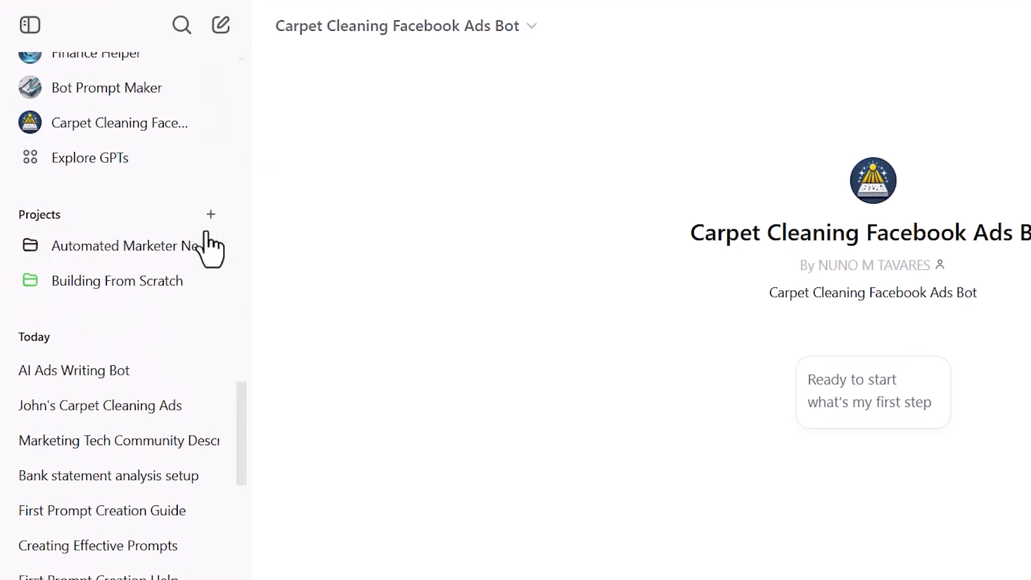
{"action": "scroll", "coordinate": [161, 279], "scroll_direction": "up", "scroll_amount": 3}
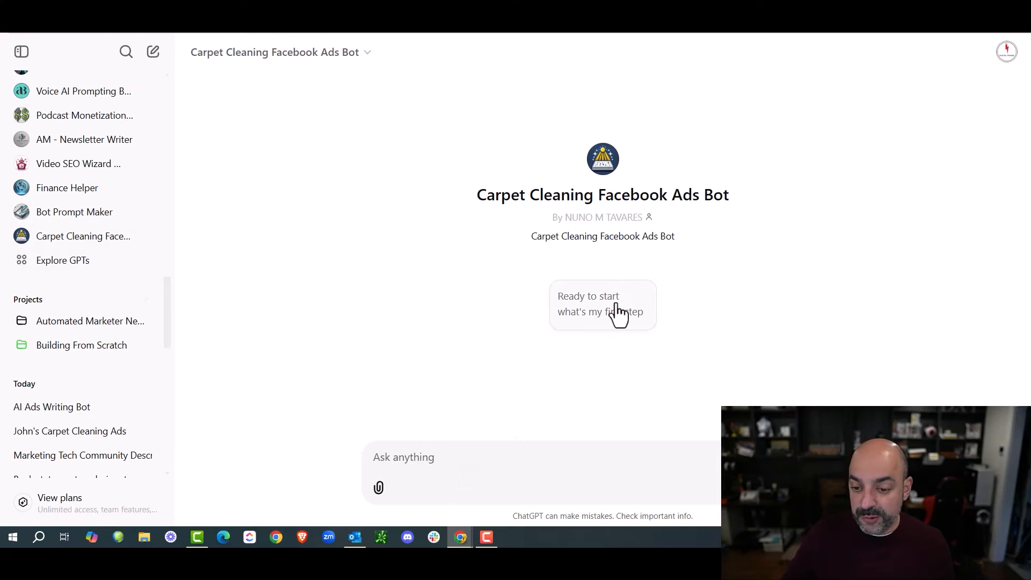
{"action": "left_click", "coordinate": [617, 304]}
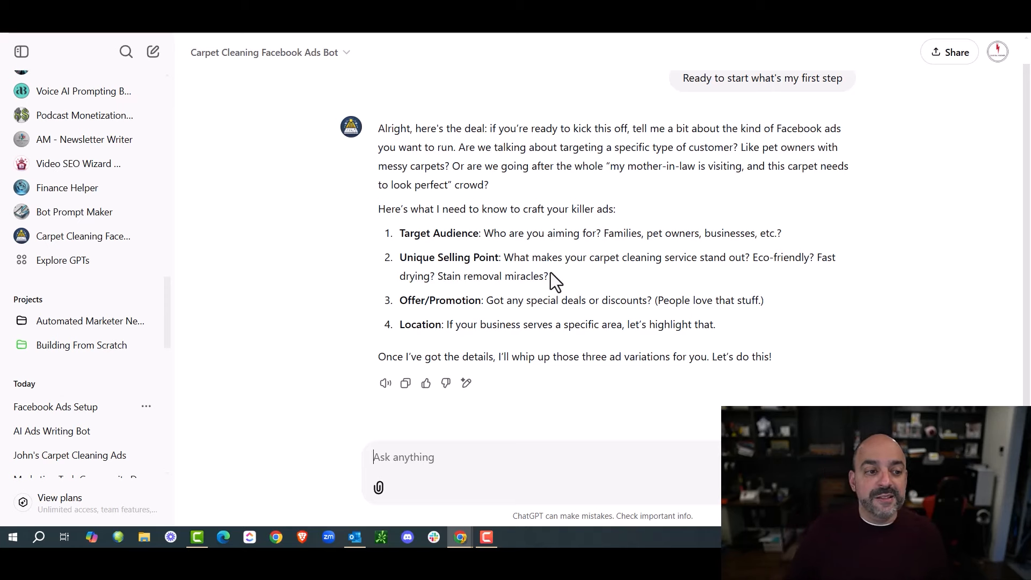
- Look back through the list of custom GPTs and open Operator
{"action": "scroll", "coordinate": [120, 279], "scroll_direction": "up", "scroll_amount": 3}
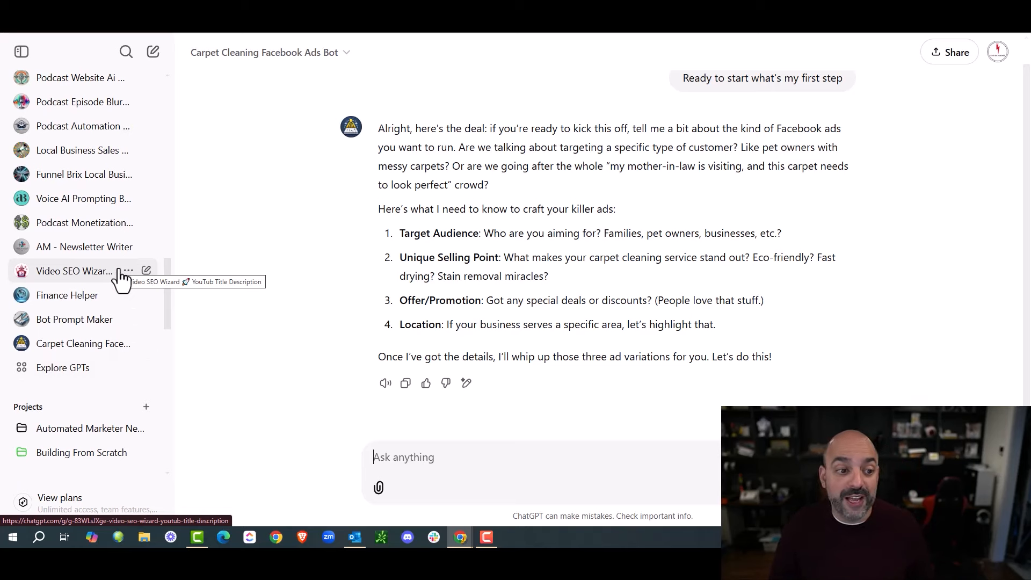
{"action": "scroll", "coordinate": [120, 277], "scroll_direction": "up", "scroll_amount": 5}
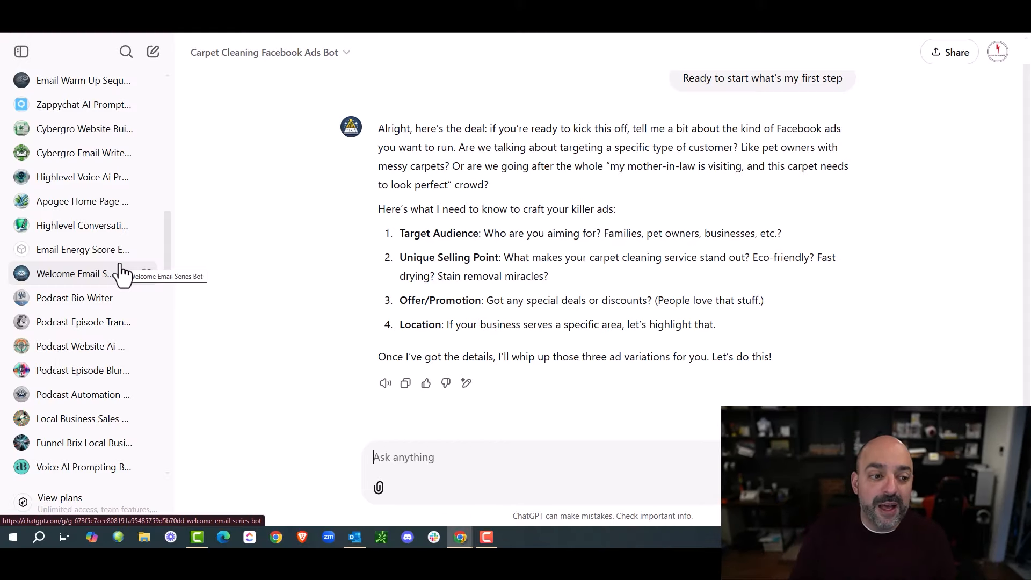
{"action": "scroll", "coordinate": [123, 274], "scroll_direction": "up", "scroll_amount": 5}
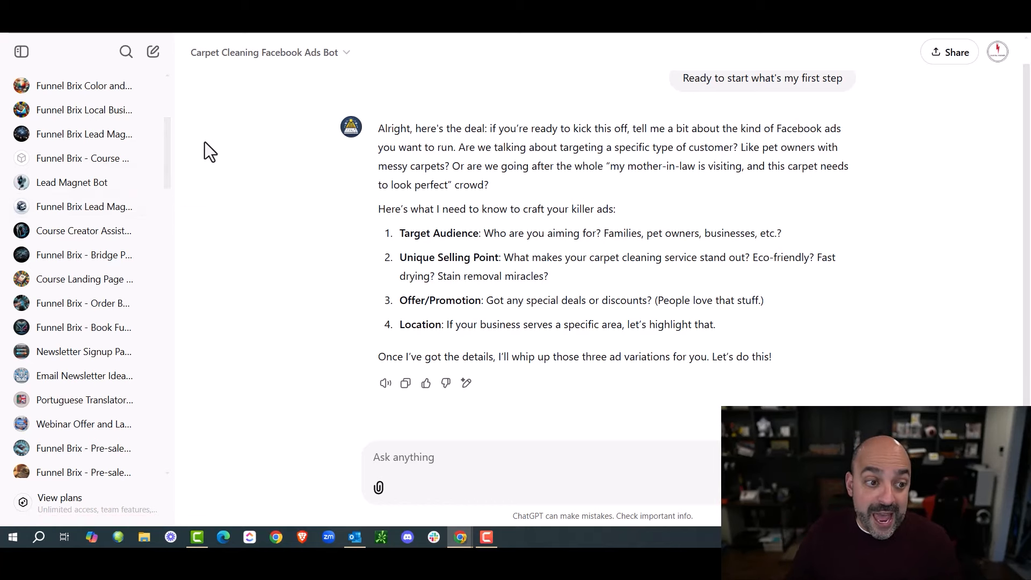
{"action": "scroll", "coordinate": [156, 160], "scroll_direction": "up", "scroll_amount": 4}
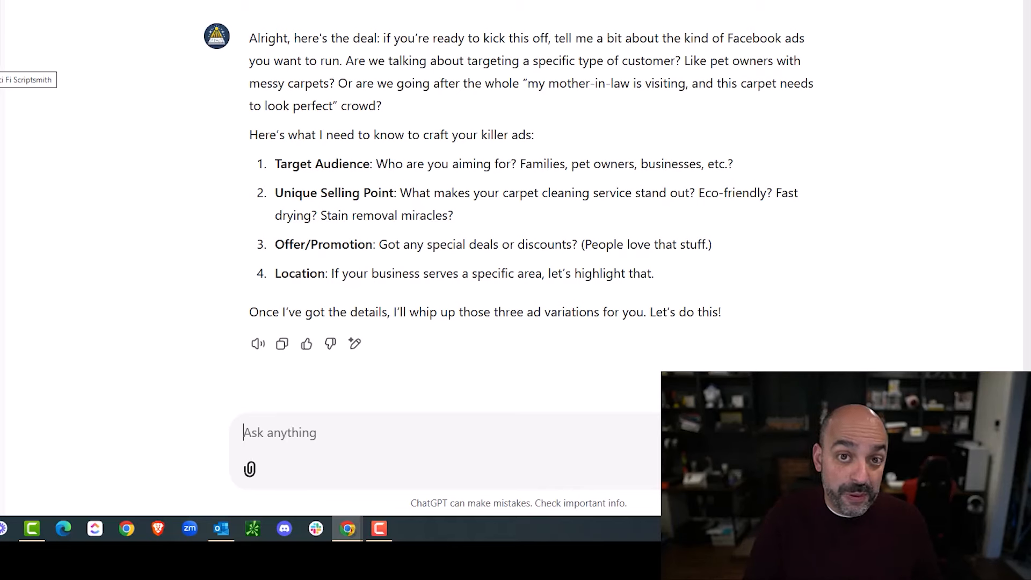
{"action": "left_click", "coordinate": [92, 108]}
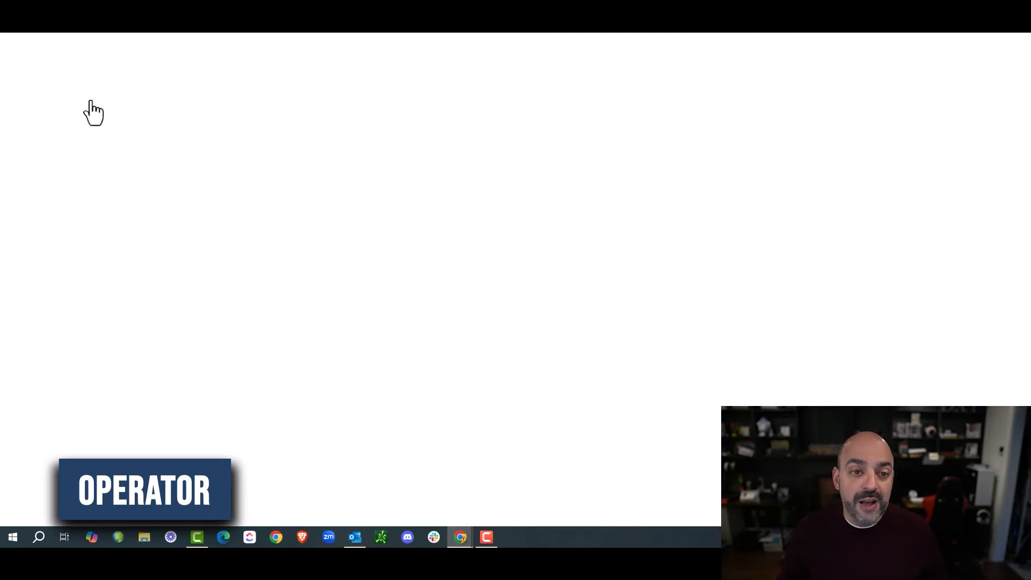